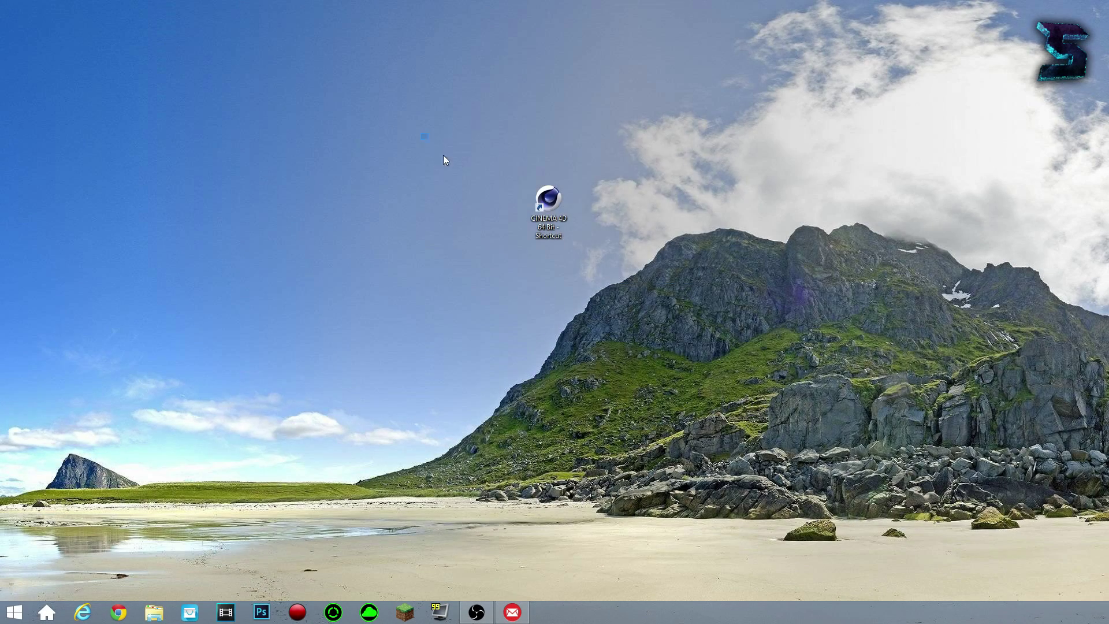
Select the CINEMA 4D desktop shortcut, then clear the desktop selection.
{"action": "left_click_drag", "start_coordinate": [443, 156], "coordinate": [710, 292]}
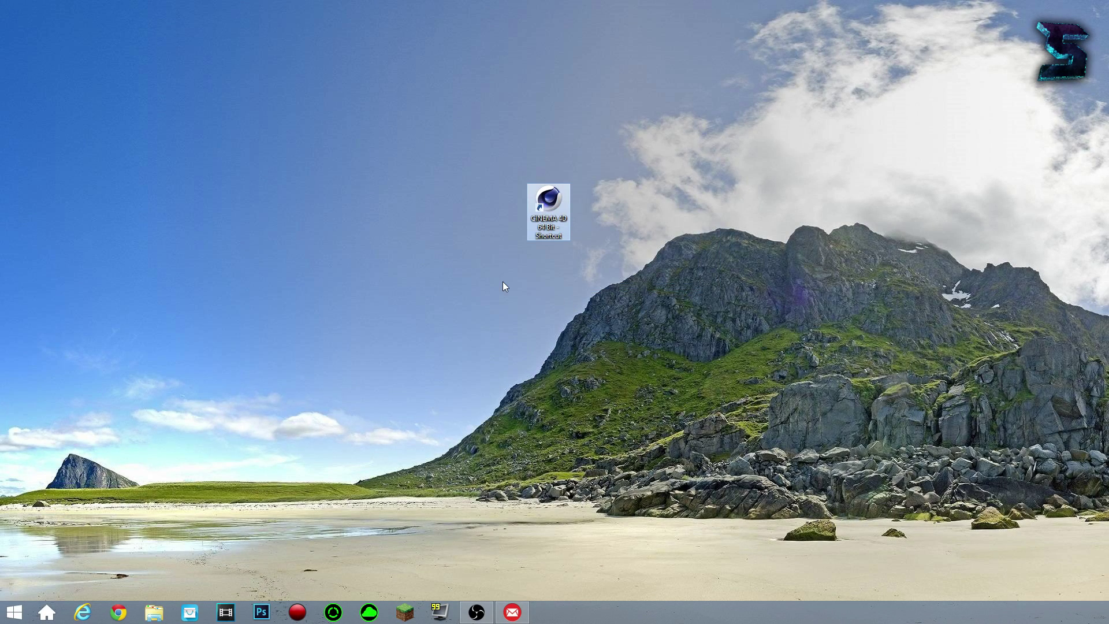
{"action": "left_click_drag", "start_coordinate": [461, 128], "coordinate": [609, 310]}
{"action": "left_click_drag", "start_coordinate": [450, 124], "coordinate": [417, 148]}
{"action": "left_click", "coordinate": [417, 148]}
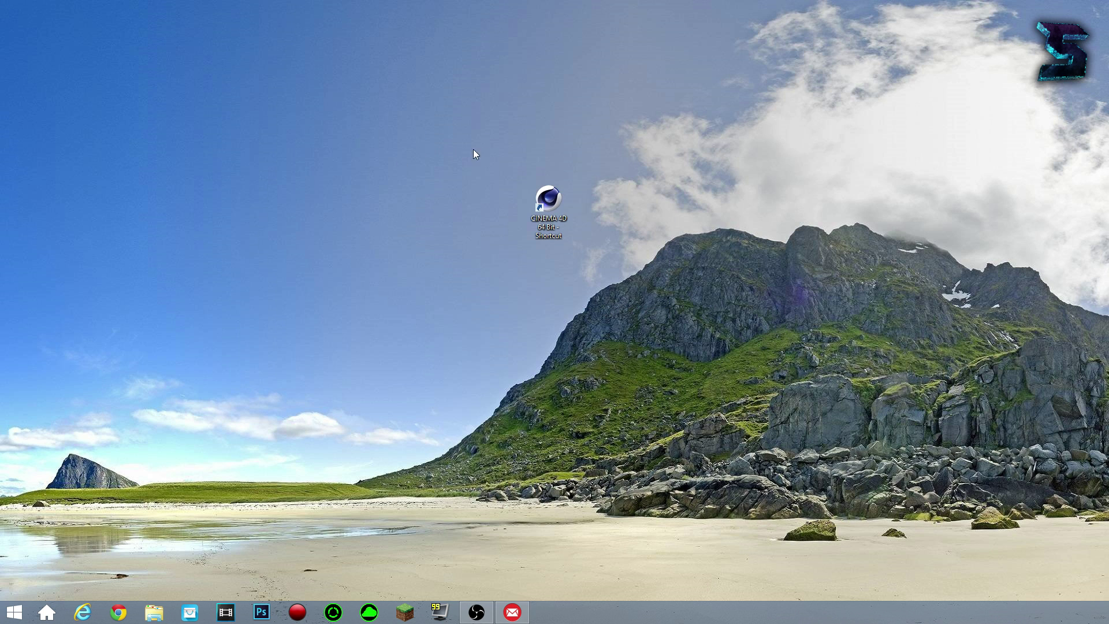
Launch Cinema 4D and set the render output to 1920 × 1080 pixels.
{"action": "double_click", "coordinate": [556, 199]}
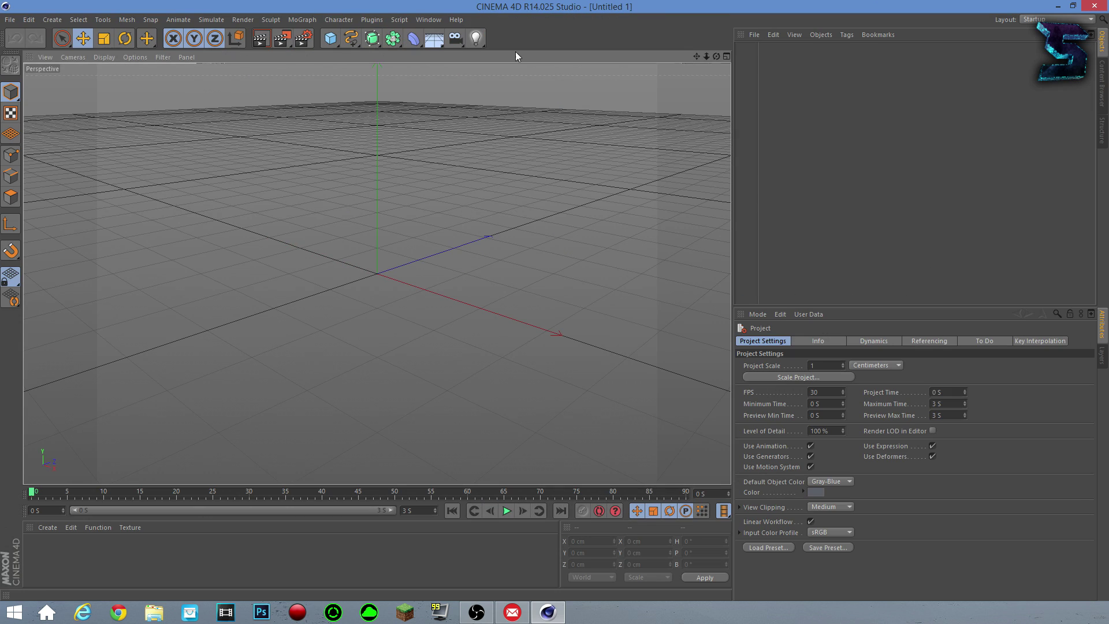
{"action": "left_click", "coordinate": [304, 38]}
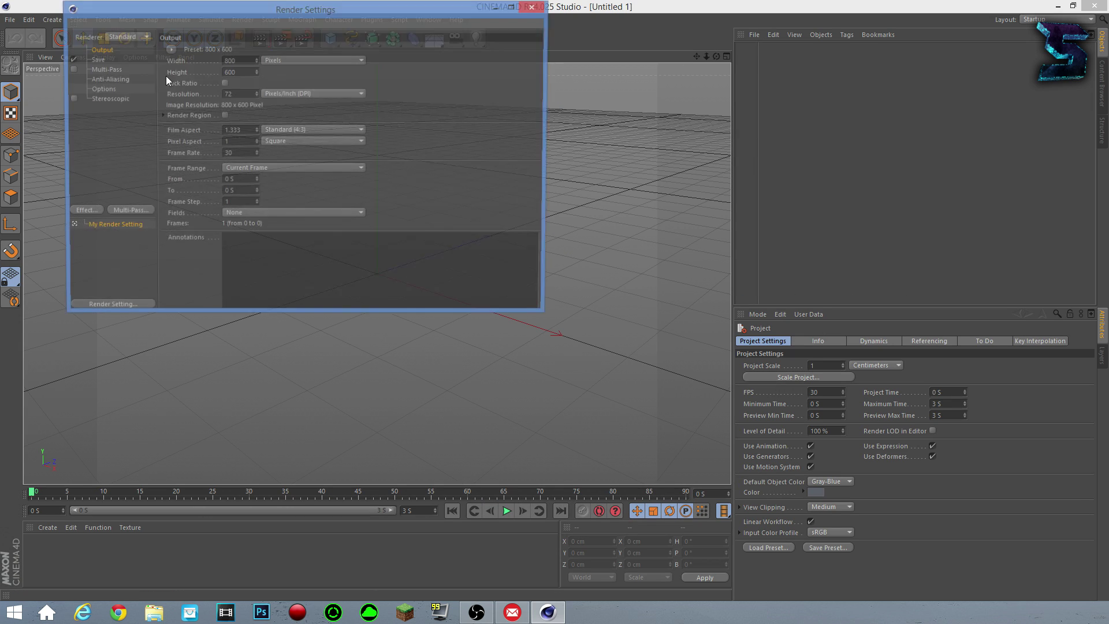
{"action": "double_click", "coordinate": [235, 61]}
{"action": "type", "text": "1920"}
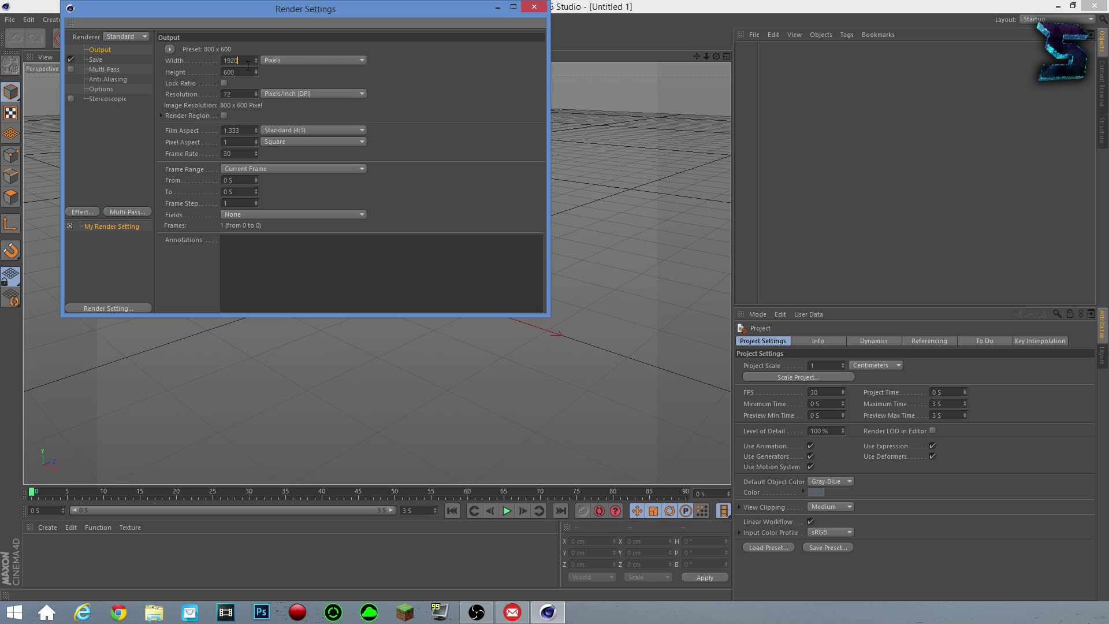
{"action": "key", "text": "Tab"}
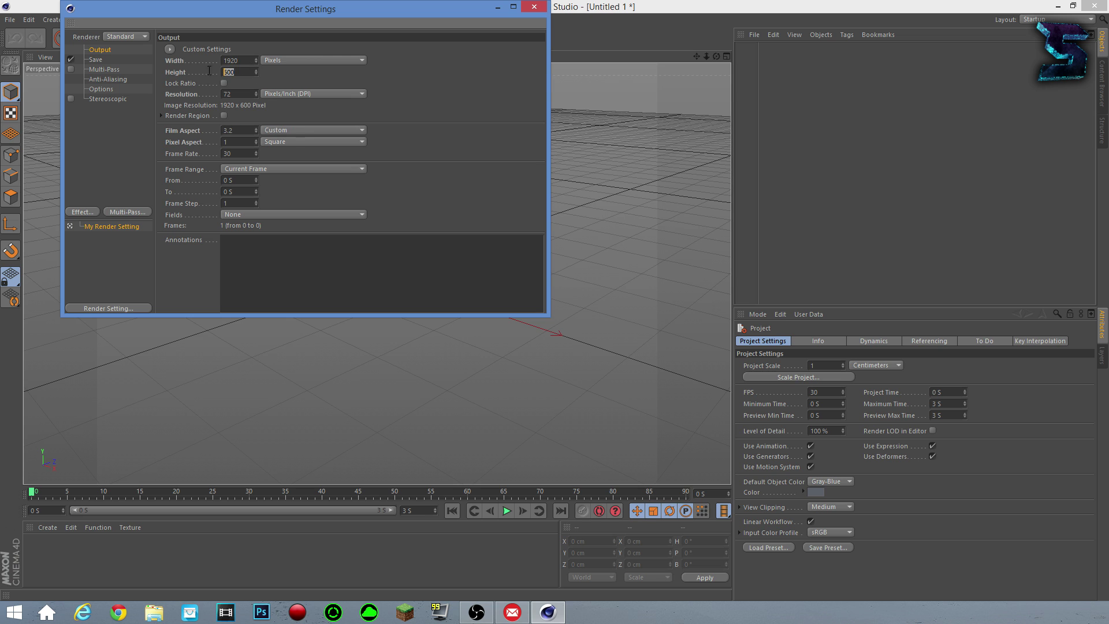
{"action": "type", "text": "1080"}
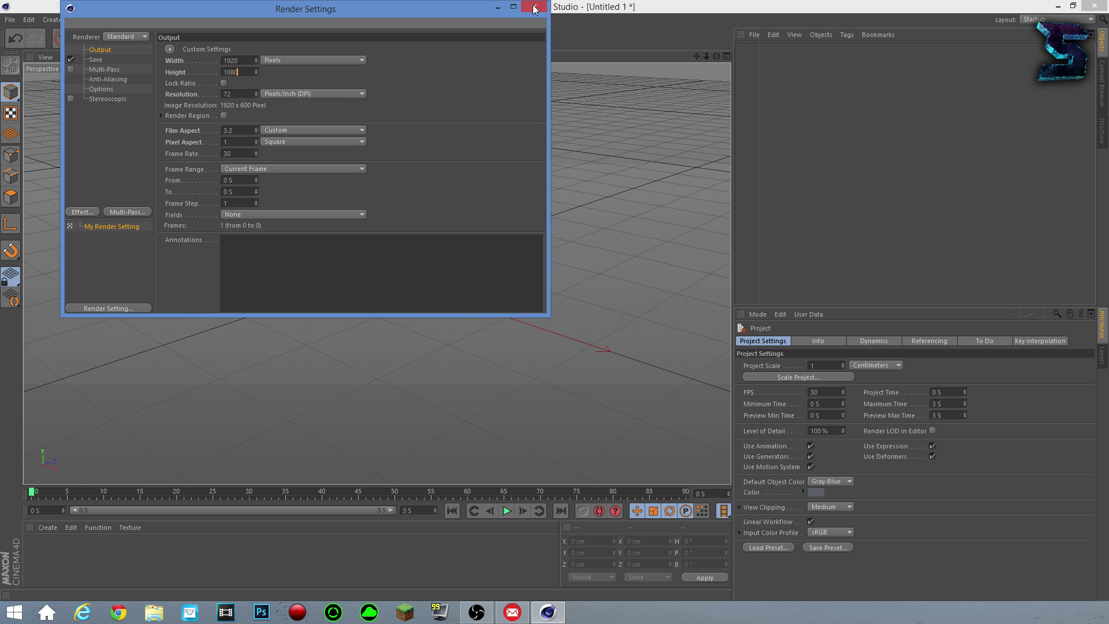
{"action": "left_click", "coordinate": [533, 7]}
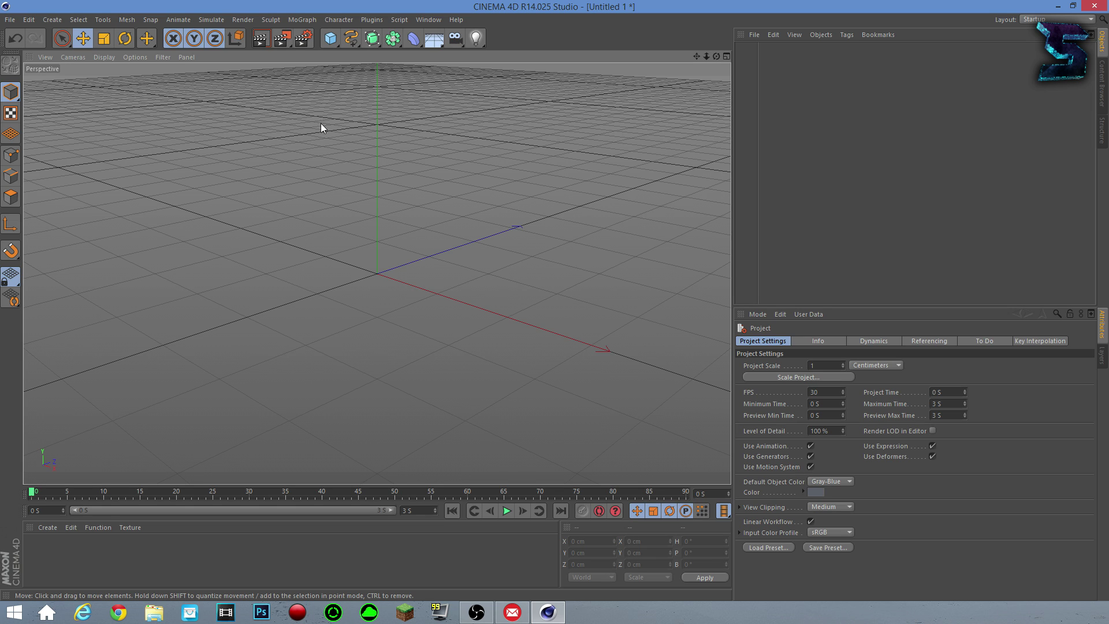
Add a MoGraph MoText object and set its font to Cafe Nero M54.
{"action": "left_click", "coordinate": [311, 18]}
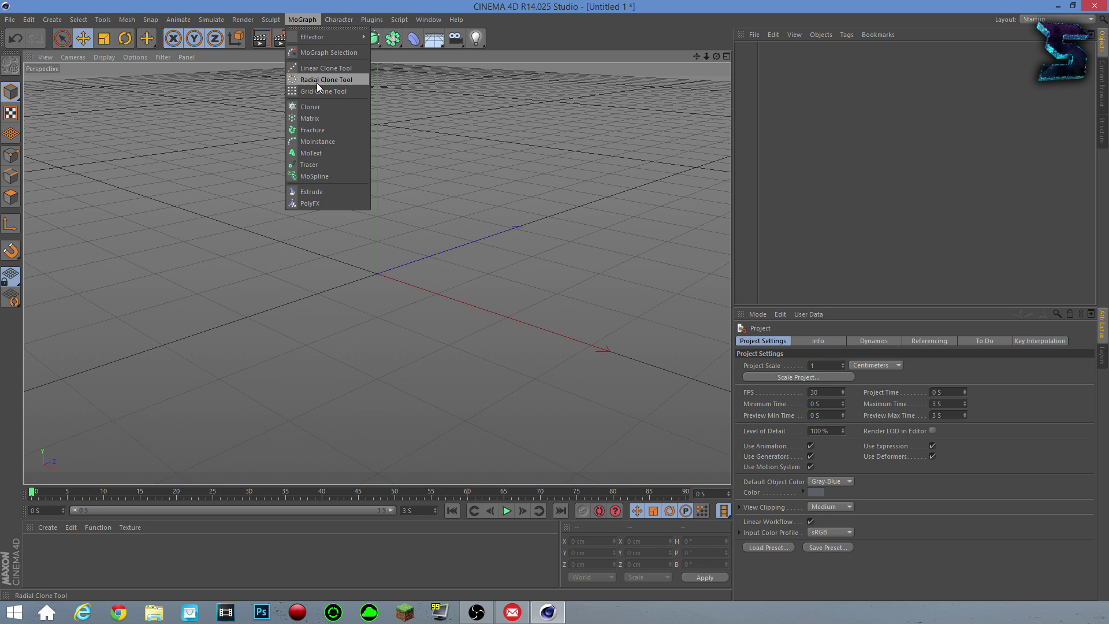
{"action": "left_click", "coordinate": [326, 148]}
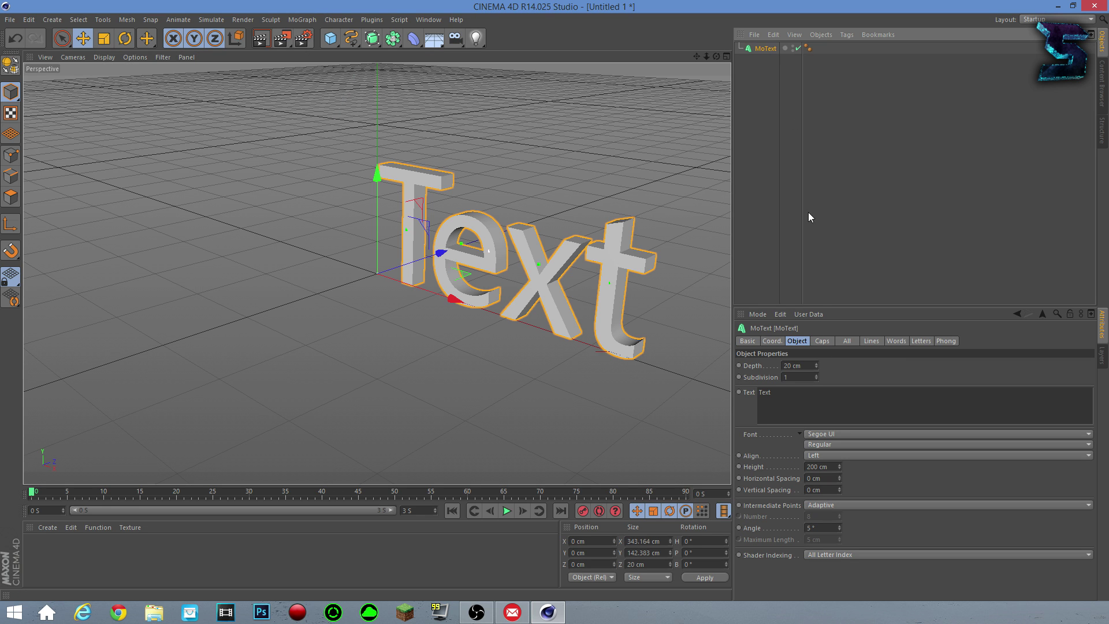
{"action": "left_click", "coordinate": [812, 438]}
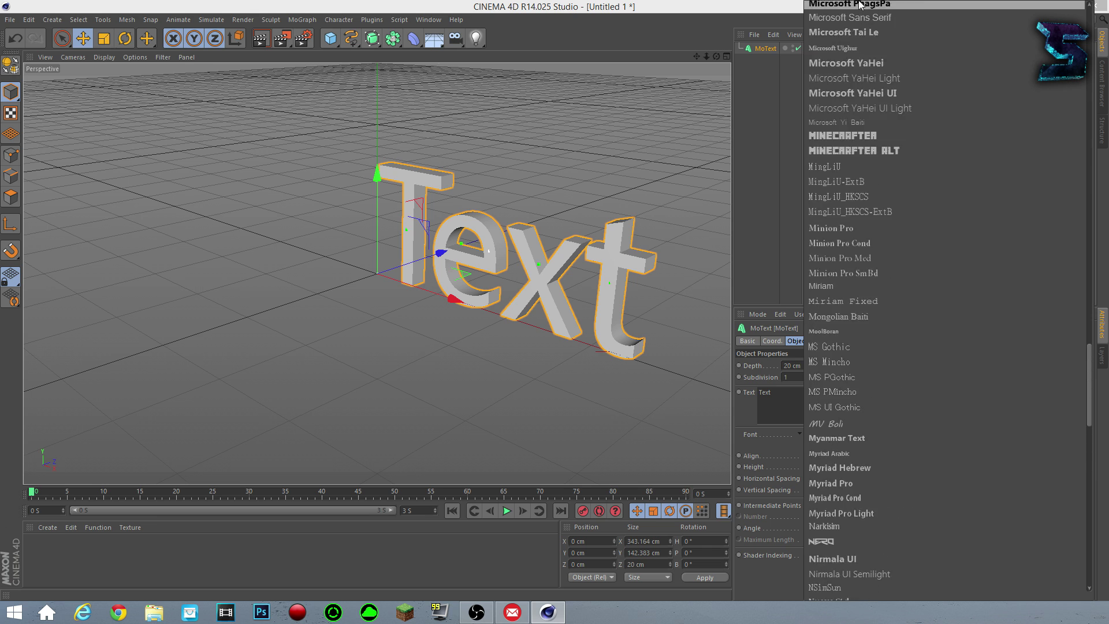
{"action": "mouse_move", "coordinate": [901, 5]}
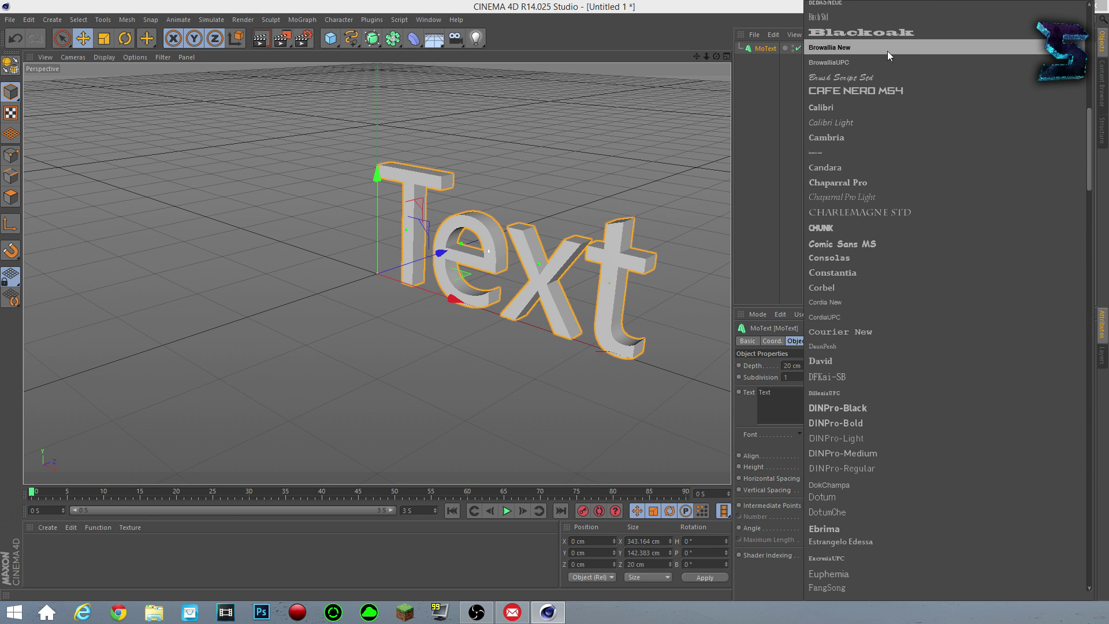
{"action": "left_click", "coordinate": [878, 91]}
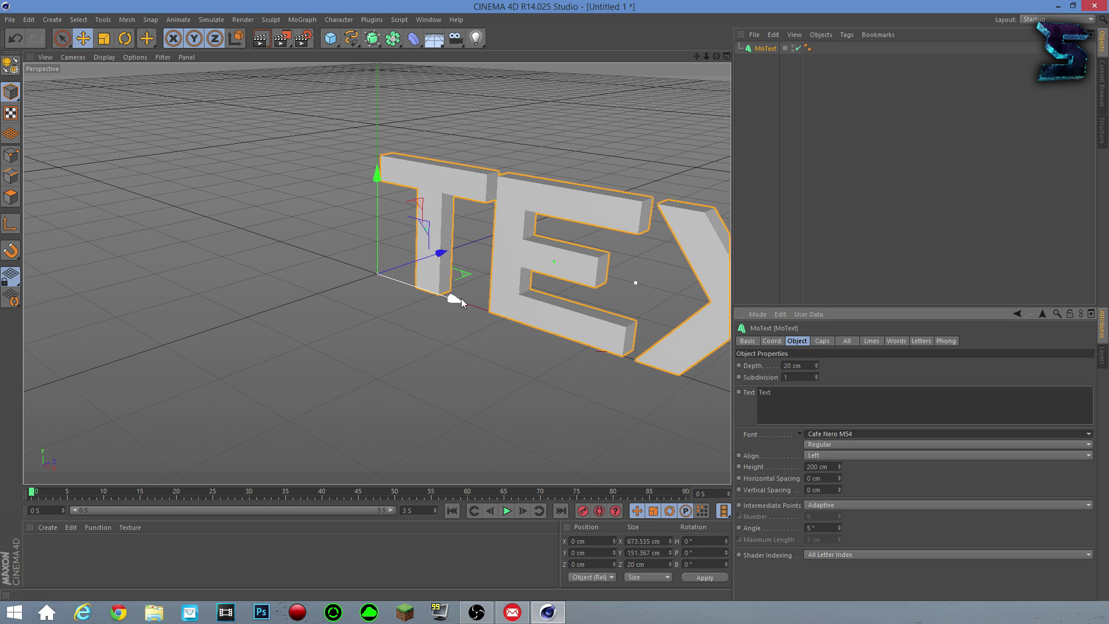
Move the TEXT object left and slightly down, then deselect it.
{"action": "left_click_drag", "start_coordinate": [453, 297], "coordinate": [280, 248]}
{"action": "left_click_drag", "start_coordinate": [214, 120], "coordinate": [216, 149]}
{"action": "left_click", "coordinate": [780, 75]}
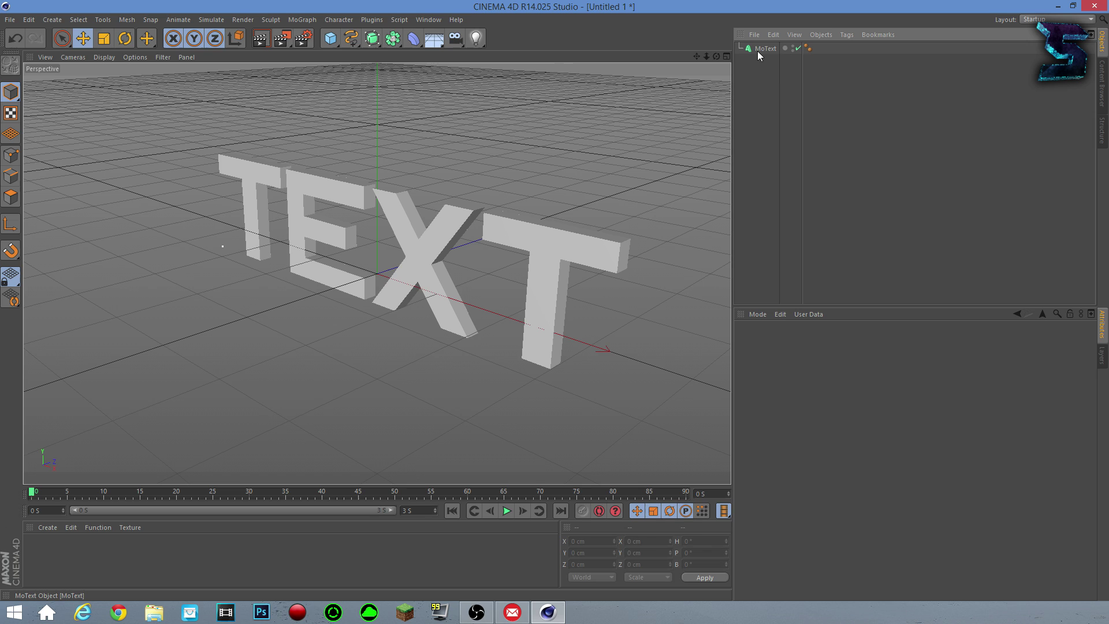
Group the MoText under a new Null with Alt+G and select the Null.
{"action": "left_click", "coordinate": [763, 49]}
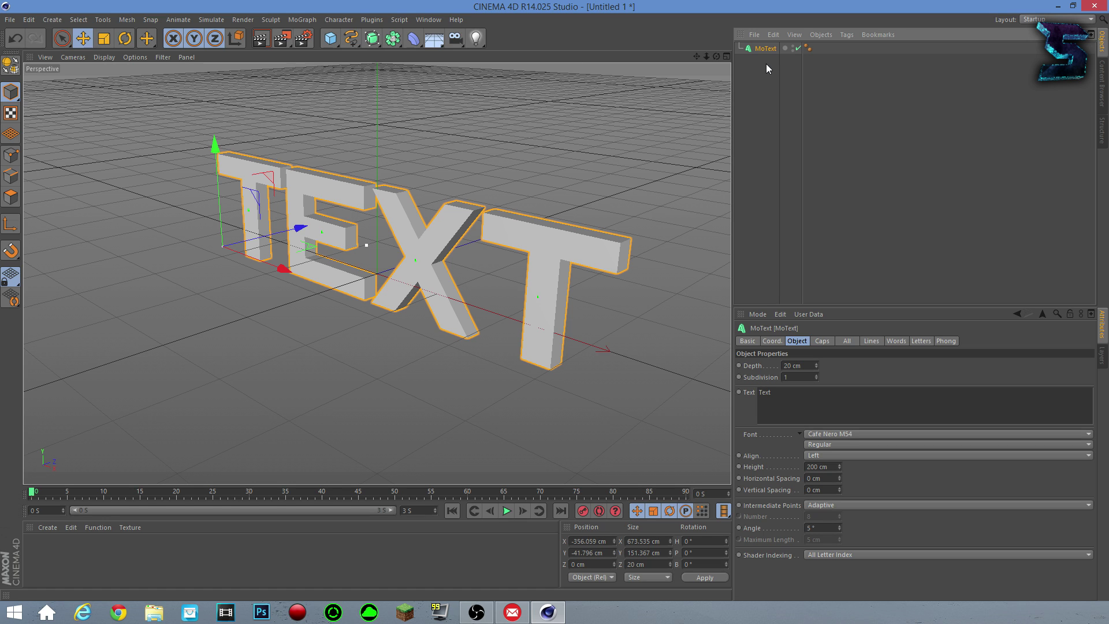
{"action": "key", "text": "alt+g"}
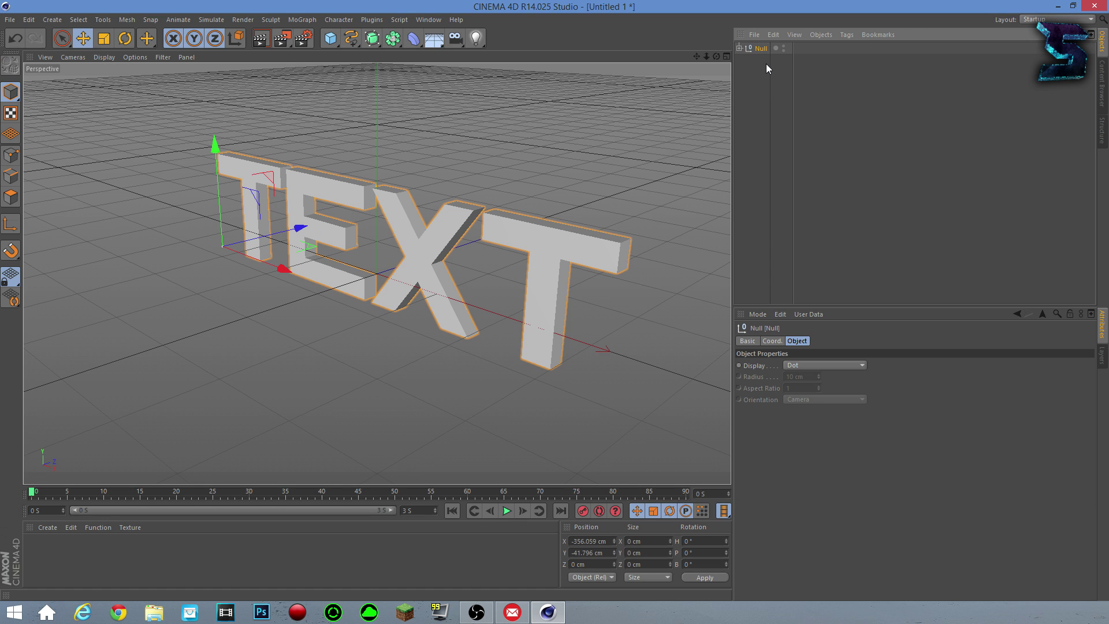
{"action": "left_click", "coordinate": [739, 48]}
{"action": "left_click", "coordinate": [758, 59]}
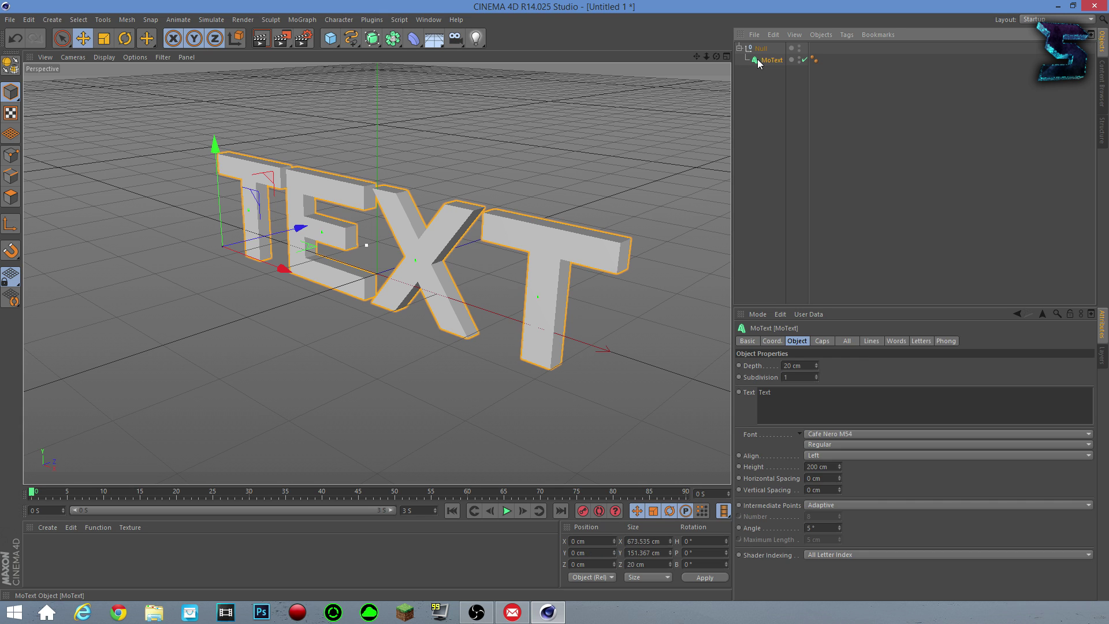
{"action": "key", "text": "ctrl+shift+a"}
{"action": "left_click", "coordinate": [741, 49]}
{"action": "left_click", "coordinate": [751, 49]}
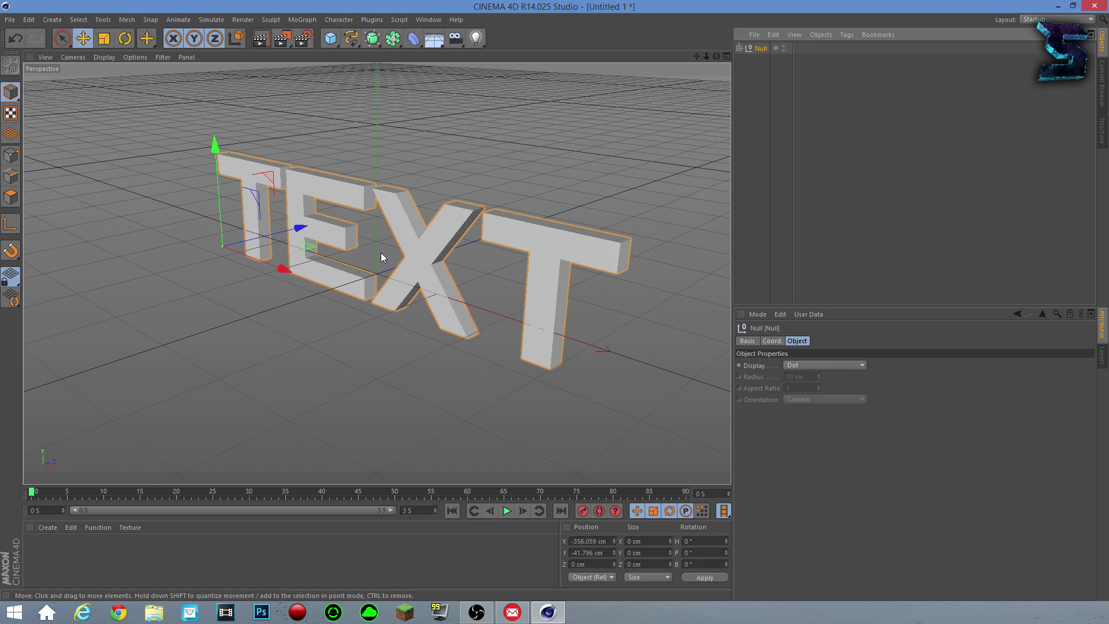
Set the MoText extrusion depth to 50 cm.
{"action": "left_click", "coordinate": [739, 48]}
{"action": "left_click", "coordinate": [771, 60]}
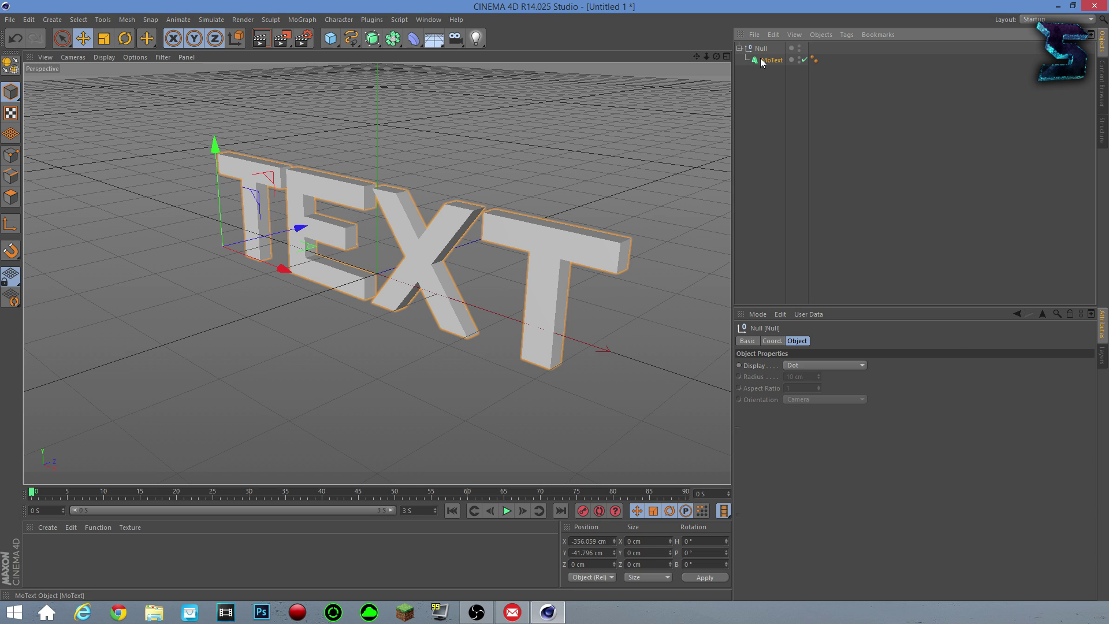
{"action": "left_click", "coordinate": [807, 364]}
{"action": "type", "text": "50"}
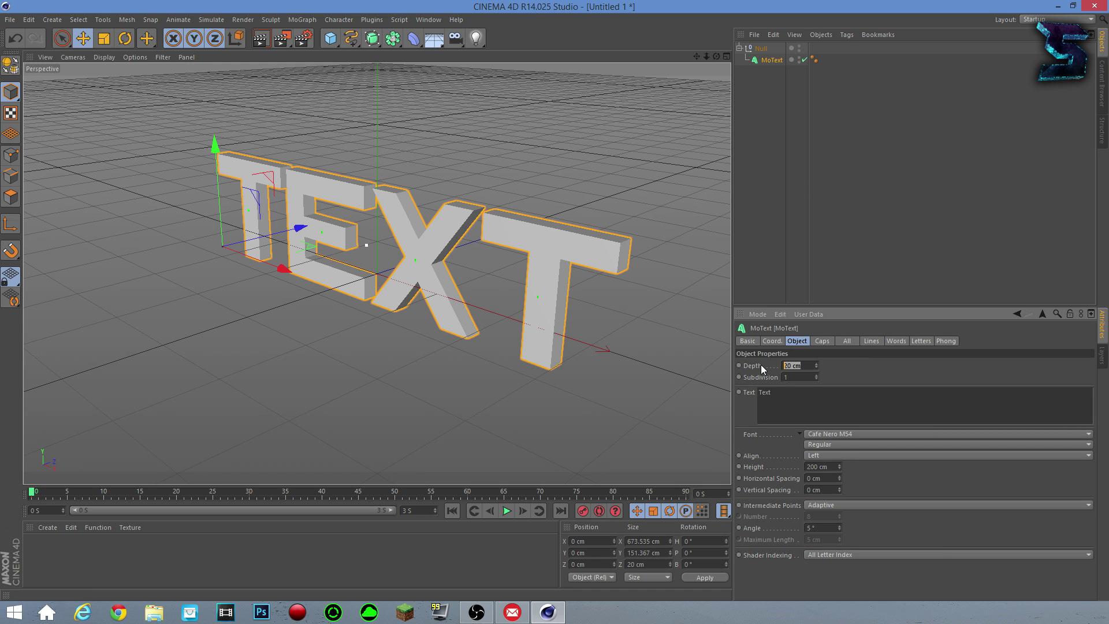
{"action": "key", "text": "Return"}
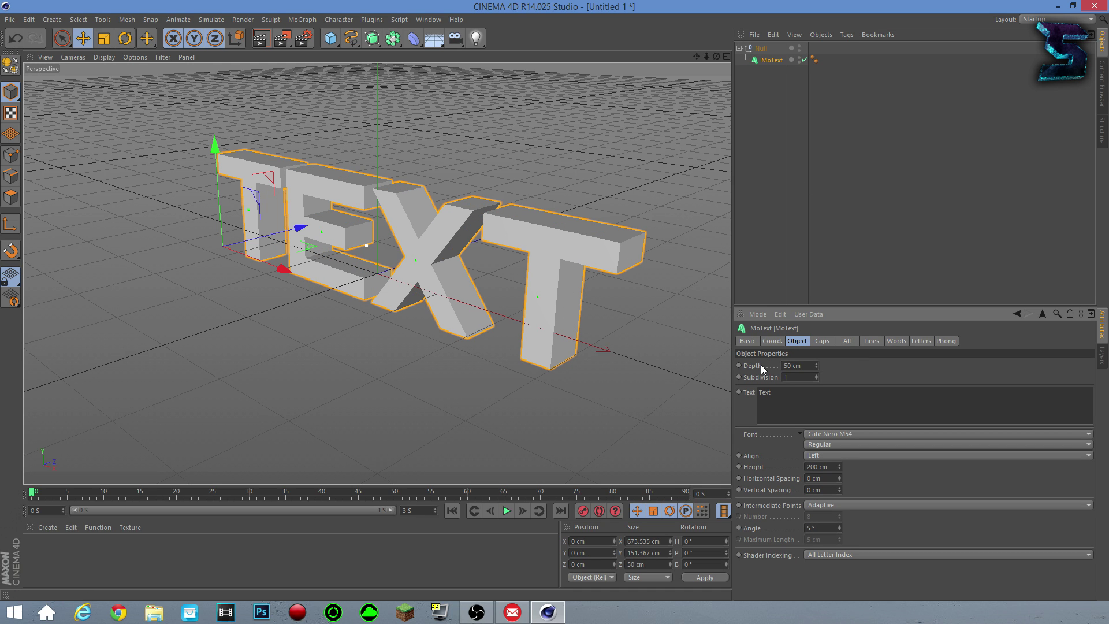
Move the Null and its text left and slightly down, then deselect.
{"action": "left_click", "coordinate": [761, 48]}
{"action": "left_click_drag", "start_coordinate": [282, 267], "coordinate": [251, 256]}
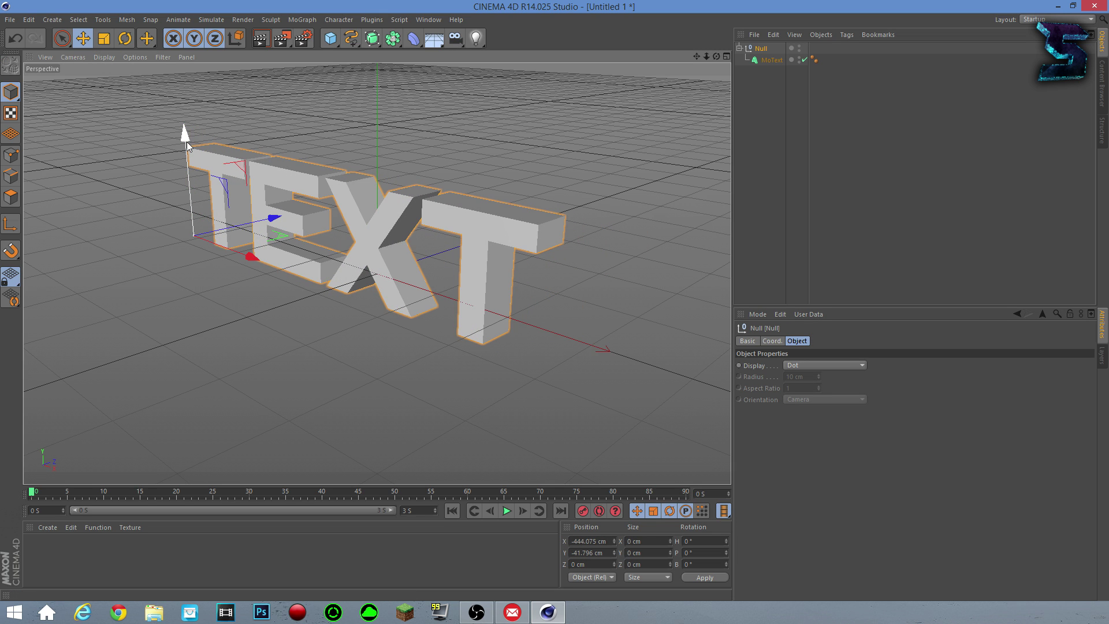
{"action": "left_click_drag", "start_coordinate": [186, 141], "coordinate": [186, 153]}
{"action": "left_click", "coordinate": [770, 71]}
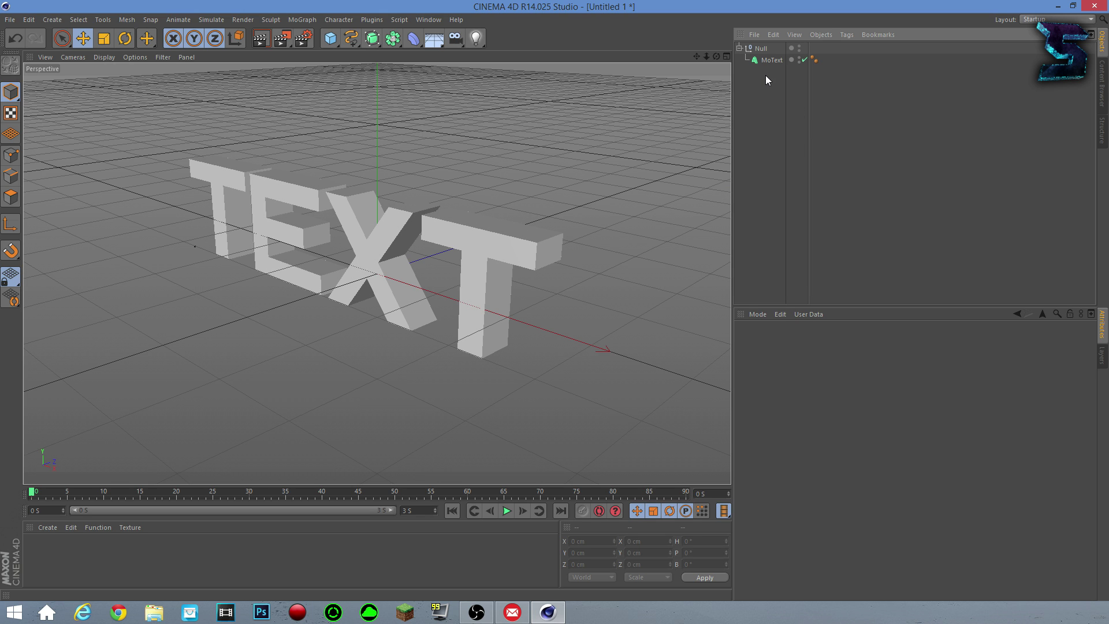
With the Null selected and the Move tool active, switch to the Perspective/Top/Right/Front layout.
{"action": "left_click", "coordinate": [760, 49]}
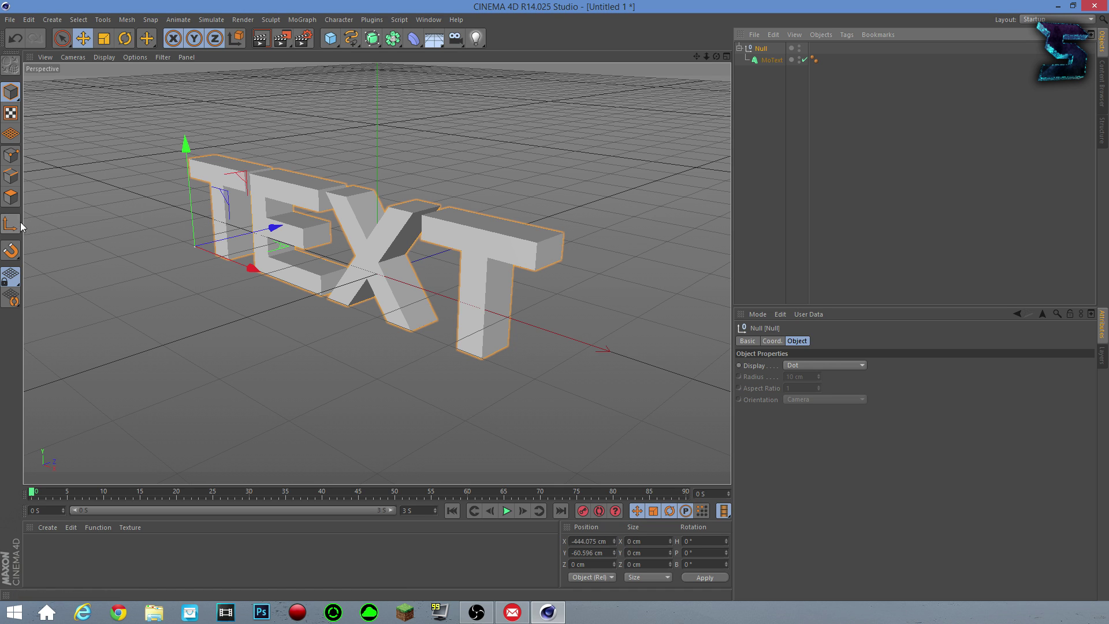
{"action": "left_click", "coordinate": [83, 41]}
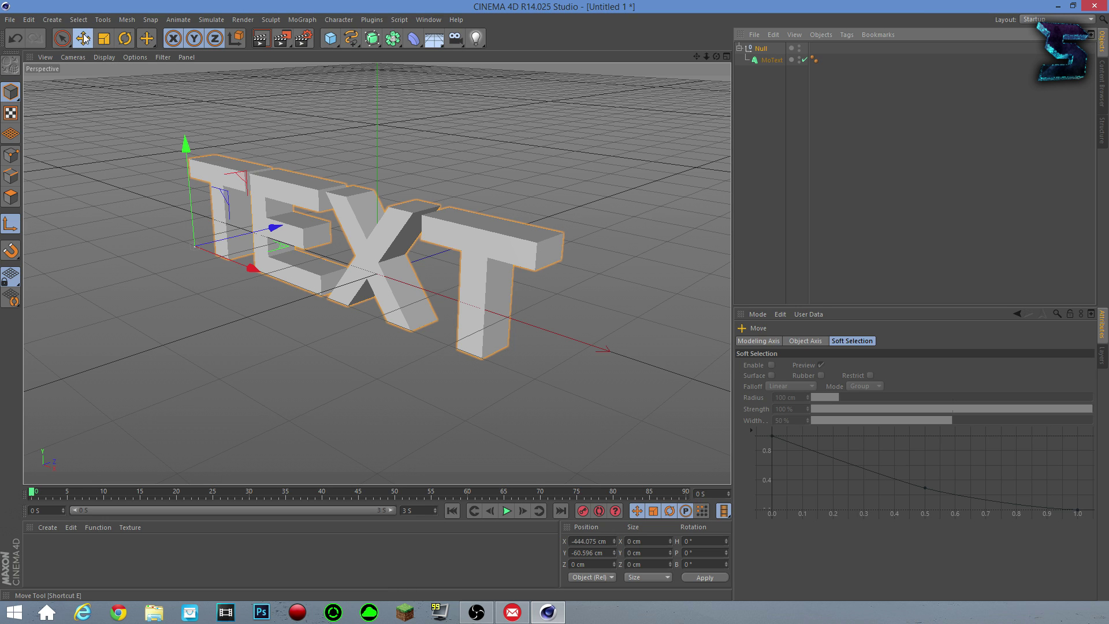
{"action": "left_click", "coordinate": [726, 56]}
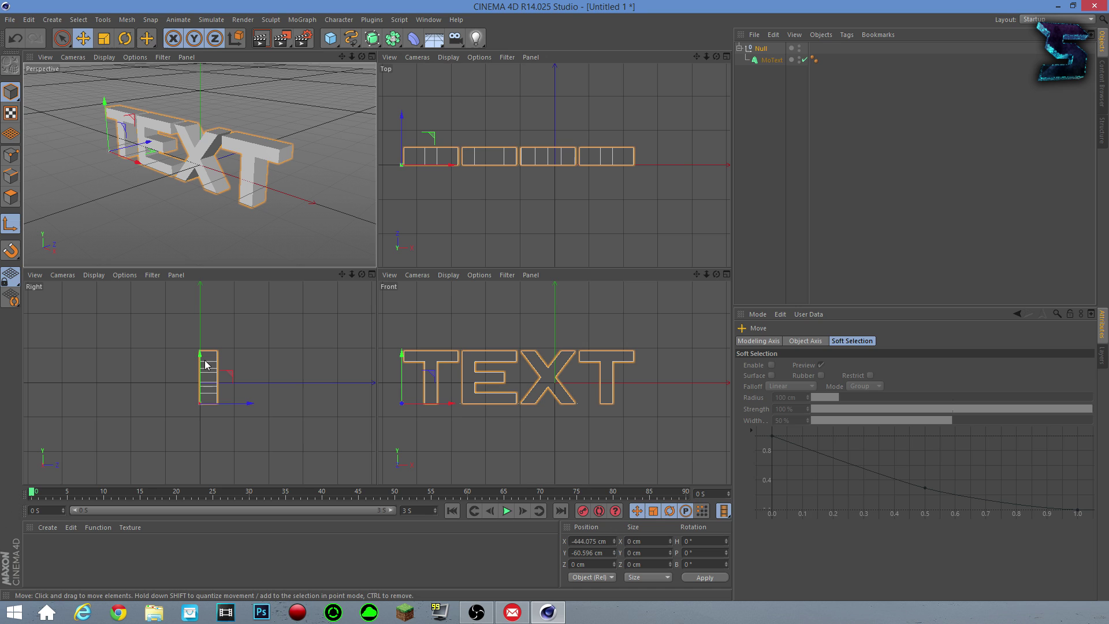
Drag the Null's Y, Z and X axes across the views to centre it on TEXT.
{"action": "left_click_drag", "start_coordinate": [696, 274], "coordinate": [727, 278]}
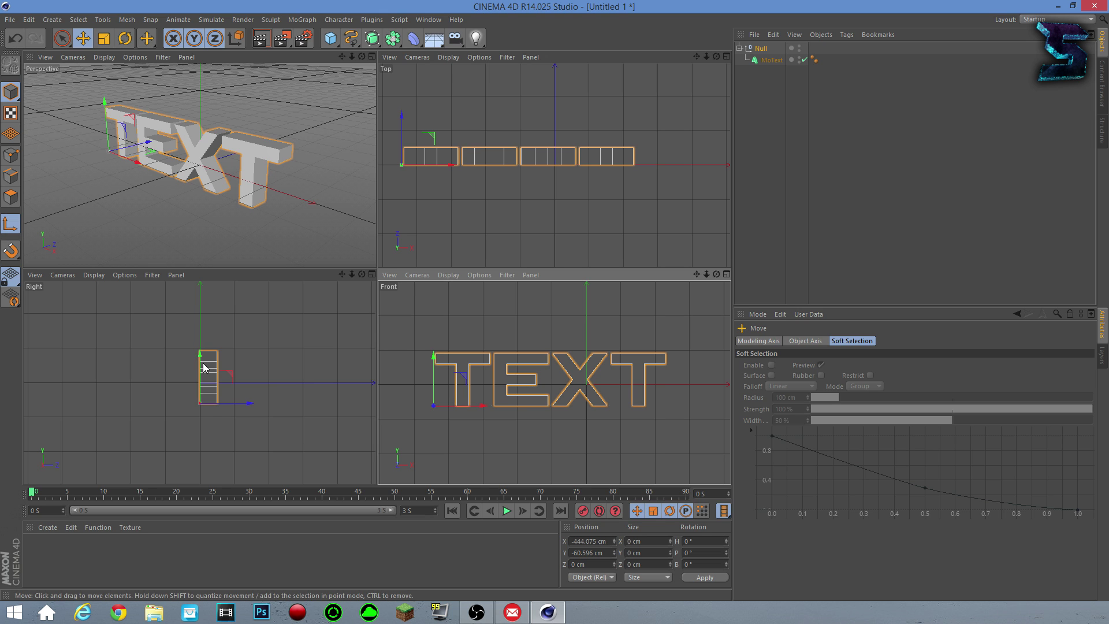
{"action": "left_click_drag", "start_coordinate": [201, 364], "coordinate": [203, 329]}
{"action": "left_click_drag", "start_coordinate": [241, 379], "coordinate": [249, 381]}
{"action": "left_click_drag", "start_coordinate": [479, 386], "coordinate": [596, 384]}
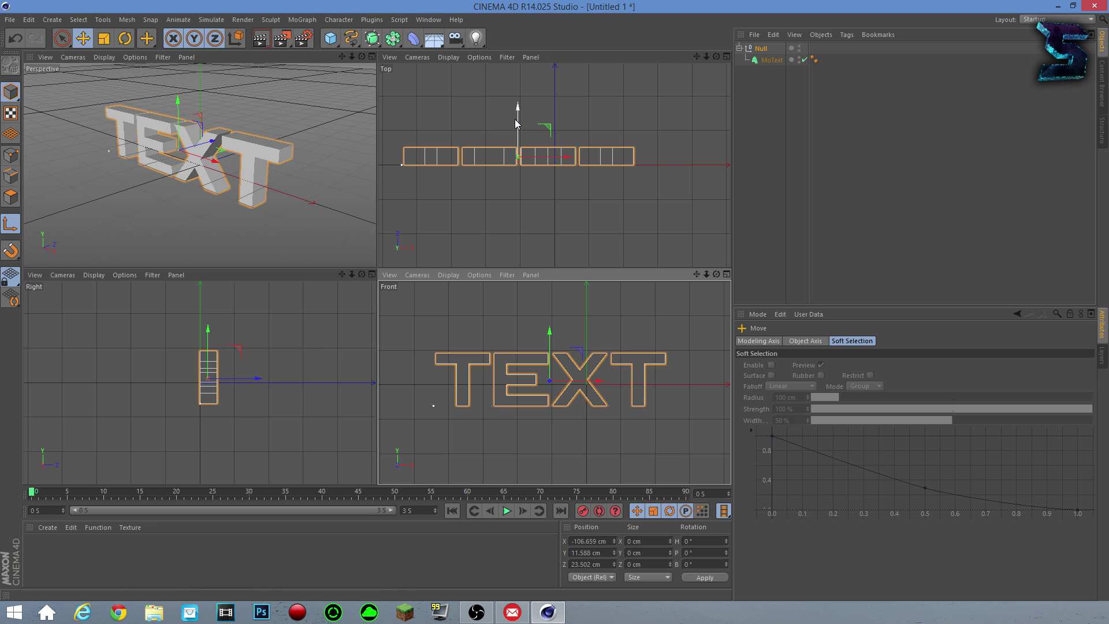
{"action": "left_click_drag", "start_coordinate": [515, 119], "coordinate": [516, 120]}
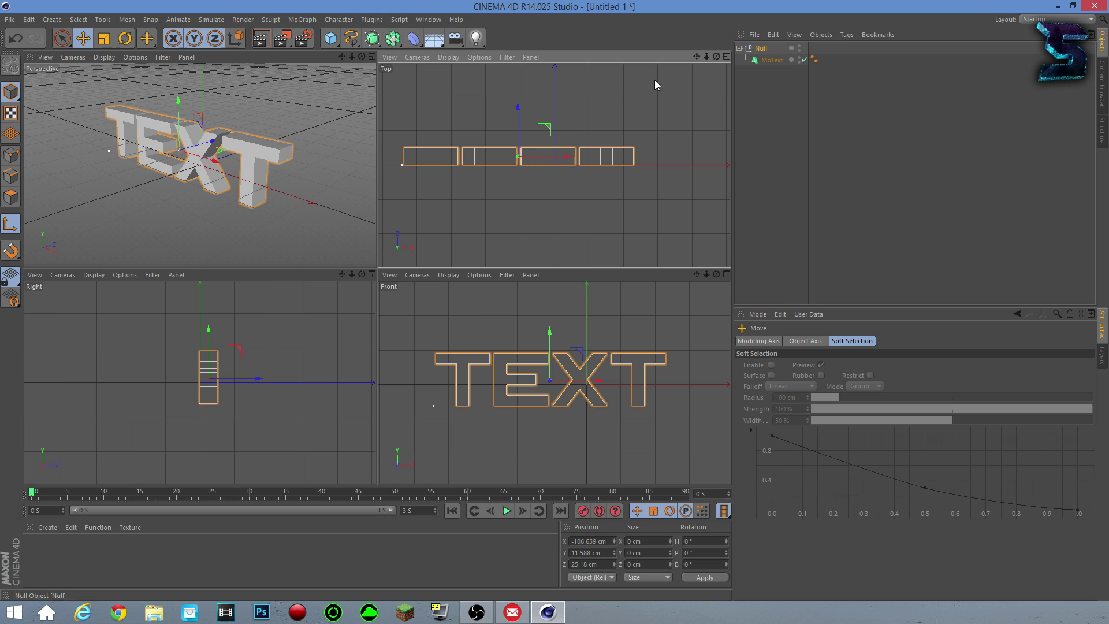
Return to a single Perspective view, lower the Null's centre slightly, and deselect everything.
{"action": "left_click", "coordinate": [372, 57]}
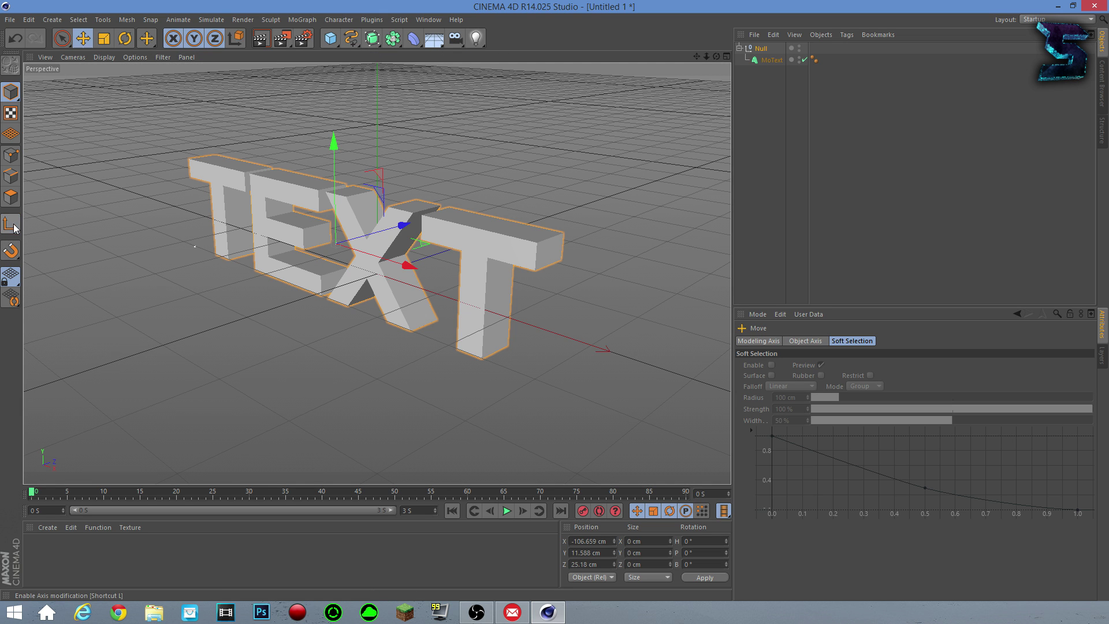
{"action": "mouse_move", "coordinate": [331, 172]}
{"action": "left_mouse_down"}
{"action": "mouse_move", "coordinate": [345, 196]}
{"action": "mouse_move", "coordinate": [344, 172]}
{"action": "left_mouse_up"}
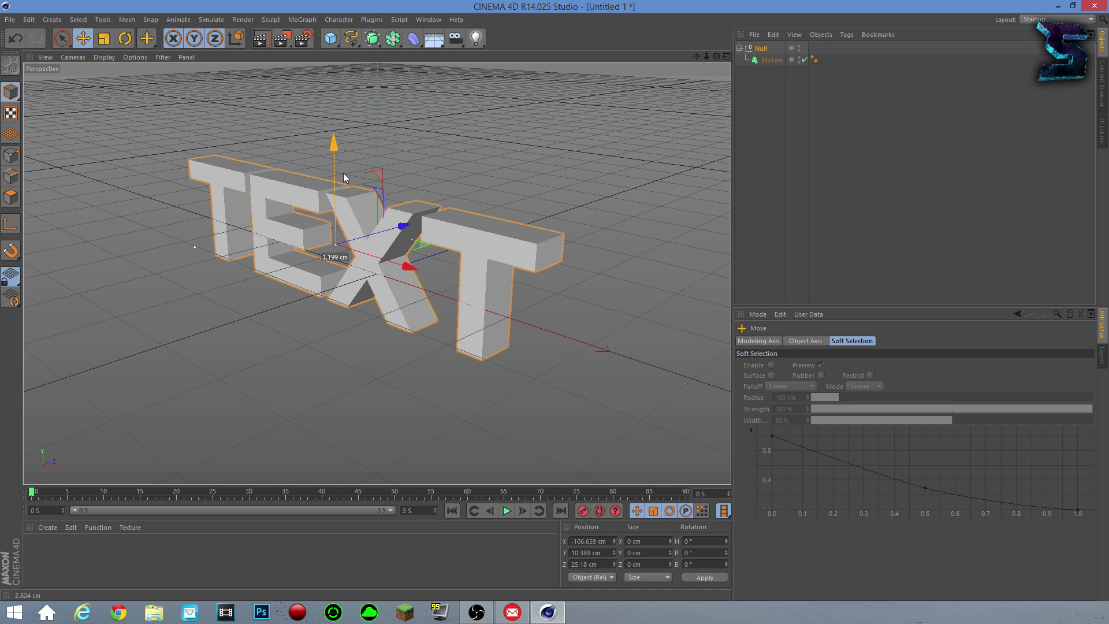
{"action": "left_click", "coordinate": [742, 77]}
{"action": "left_click", "coordinate": [456, 39]}
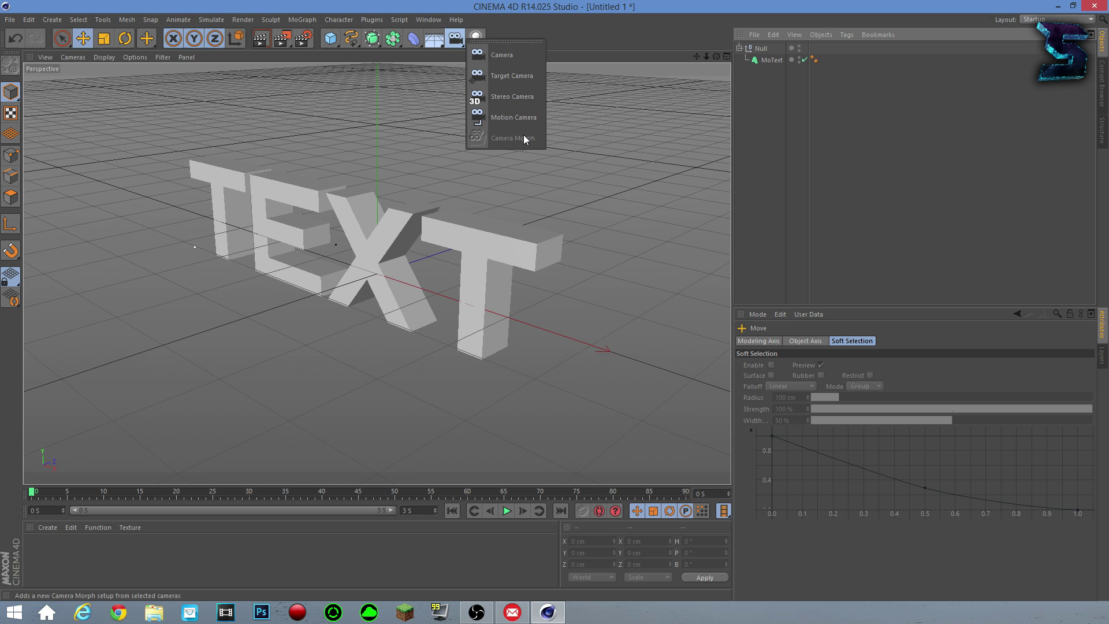
Add a plain Camera at X 600, Y 300, Z -600 cm and select it.
{"action": "left_click", "coordinate": [501, 54]}
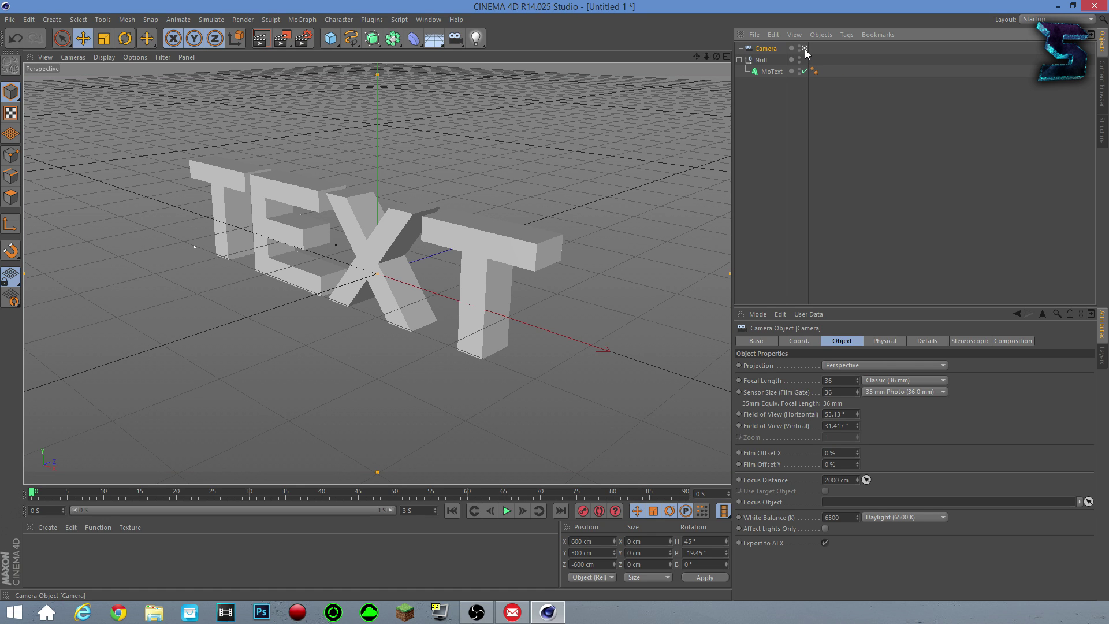
{"action": "left_click", "coordinate": [813, 129]}
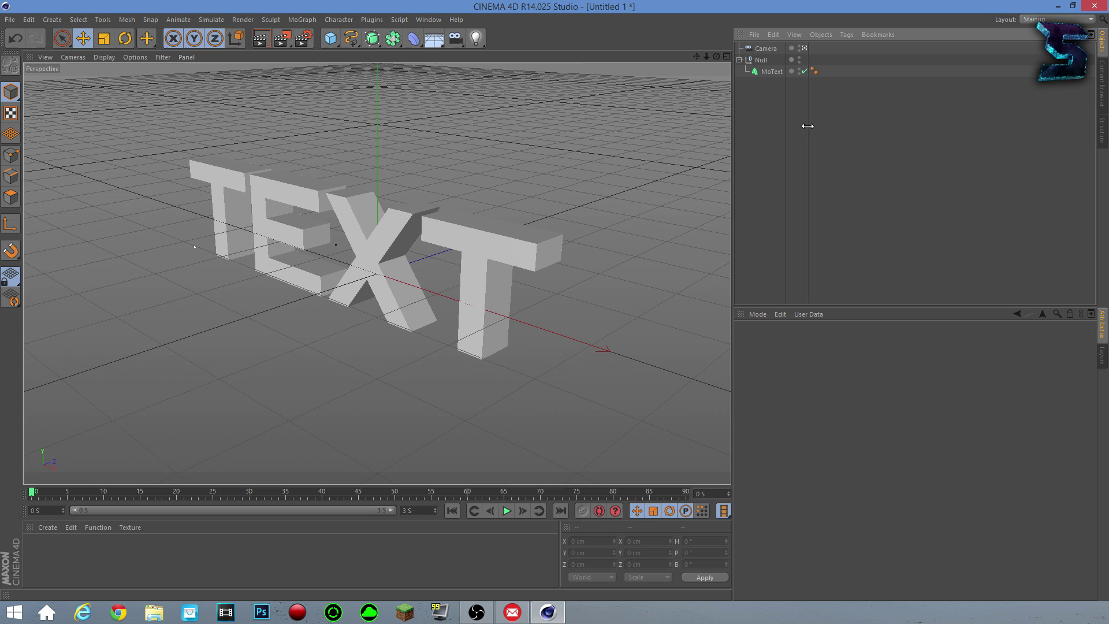
{"action": "left_click", "coordinate": [765, 49]}
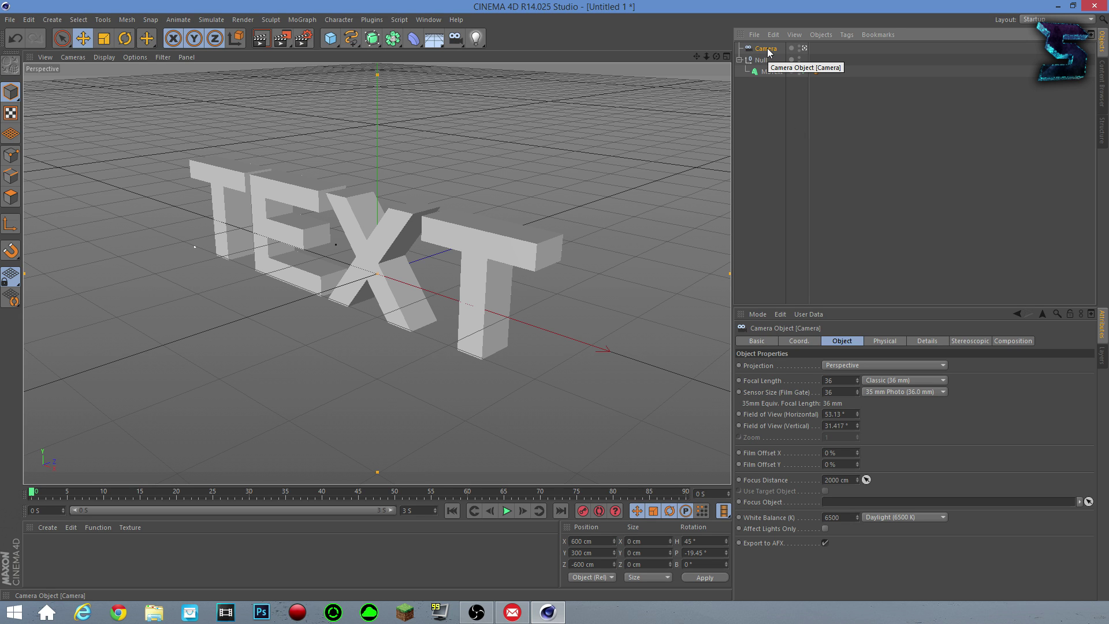
Add a Target tag to the Camera and set the Null as its target object.
{"action": "right_click", "coordinate": [769, 48]}
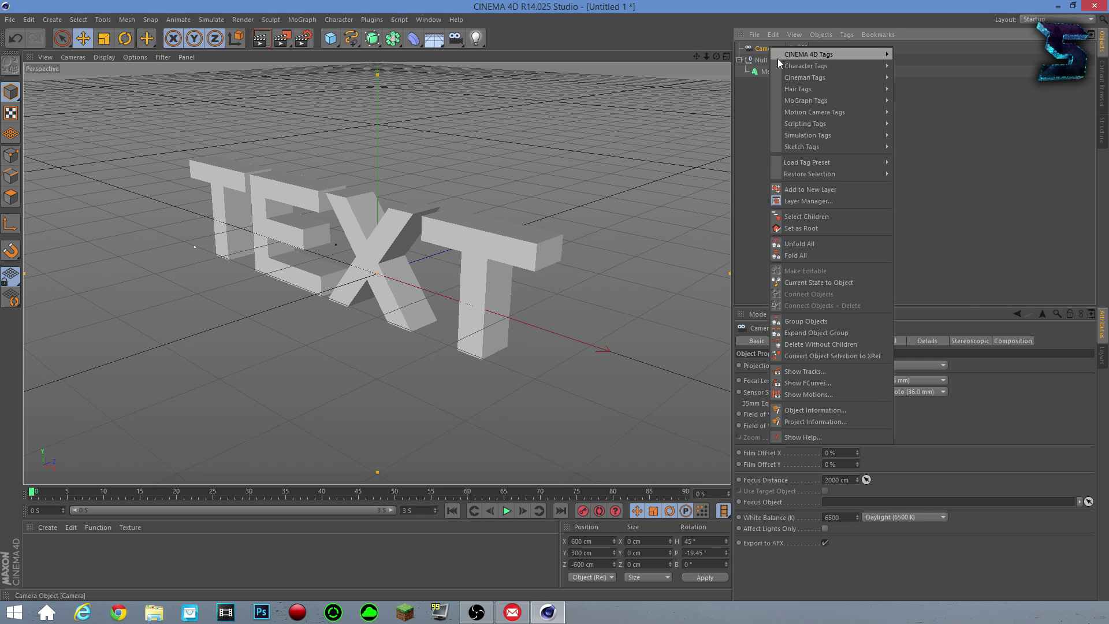
{"action": "mouse_move", "coordinate": [810, 57]}
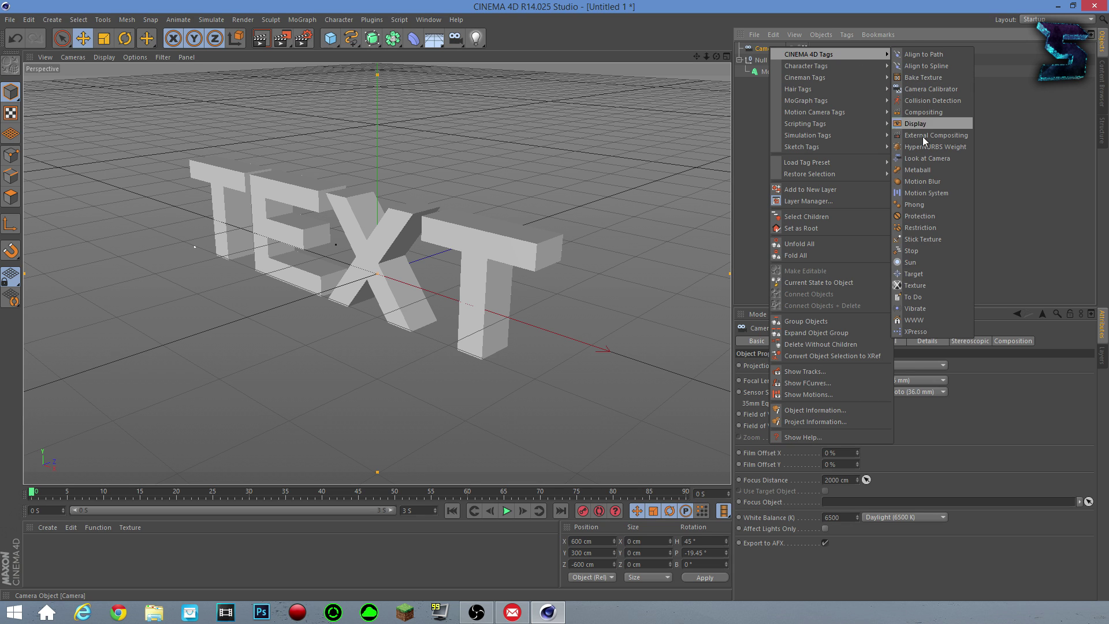
{"action": "left_click", "coordinate": [923, 273]}
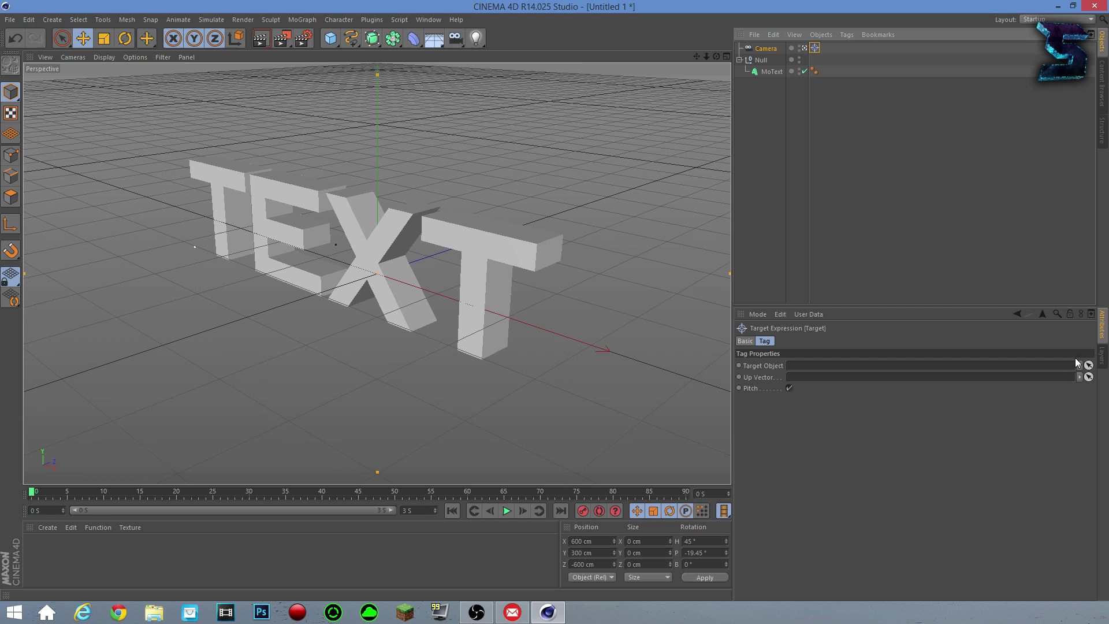
{"action": "left_click", "coordinate": [1088, 365]}
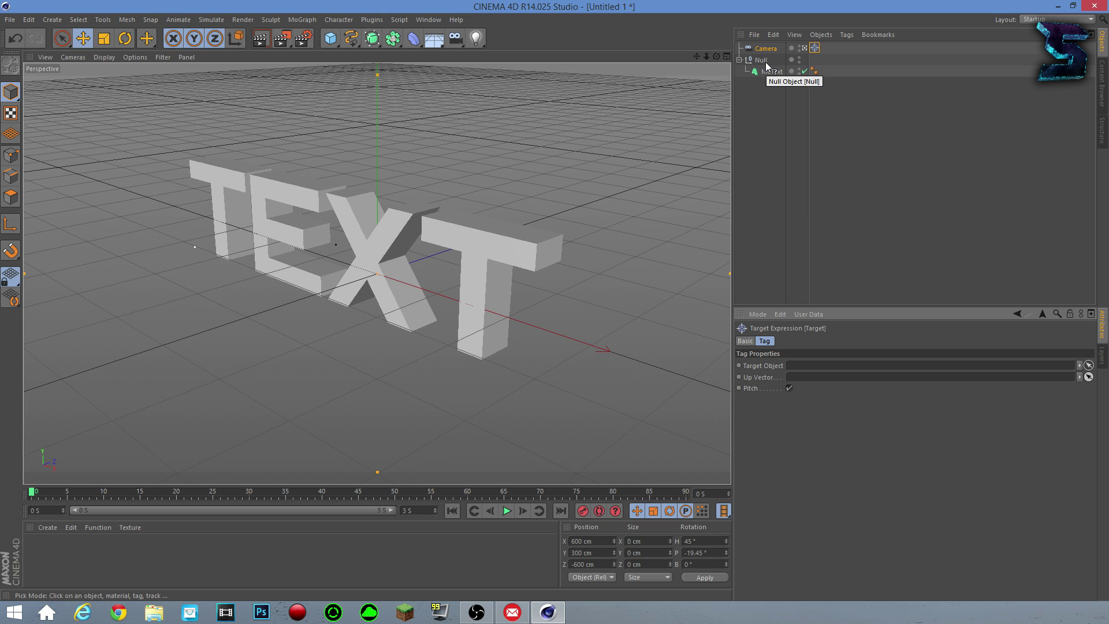
{"action": "left_click", "coordinate": [767, 64]}
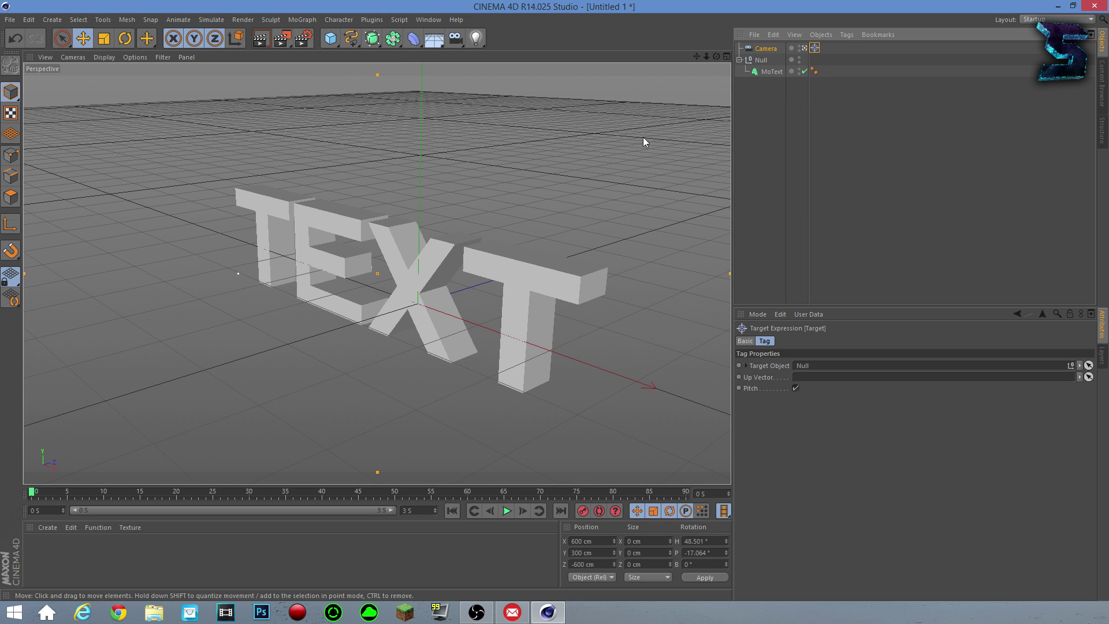
Orbit the camera around TEXT at frames 29 and 53, recording a keyframe at 53.
{"action": "left_click", "coordinate": [766, 49]}
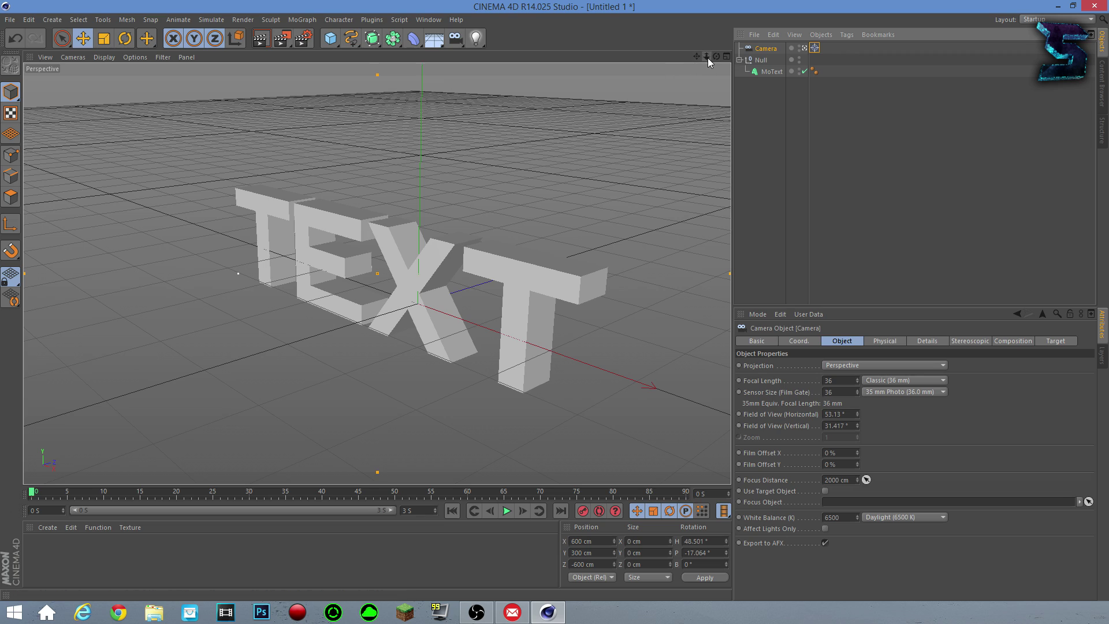
{"action": "mouse_move", "coordinate": [716, 56]}
{"action": "left_mouse_down"}
{"action": "mouse_move", "coordinate": [751, 58]}
{"action": "mouse_move", "coordinate": [511, 80]}
{"action": "mouse_move", "coordinate": [715, 62]}
{"action": "left_mouse_up"}
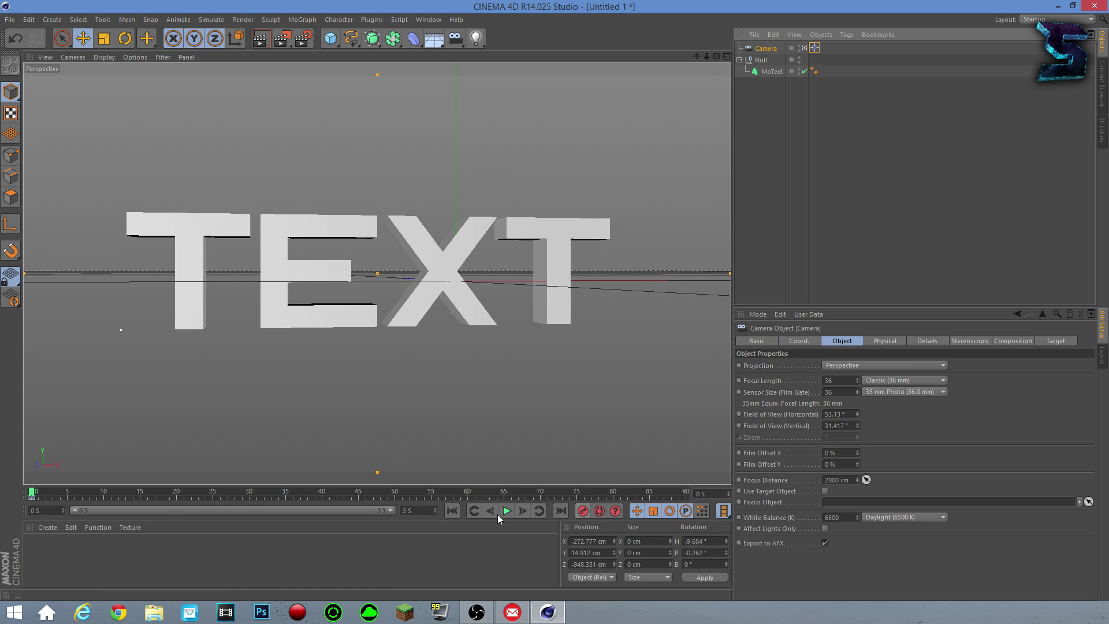
{"action": "left_click_drag", "start_coordinate": [158, 499], "coordinate": [244, 495]}
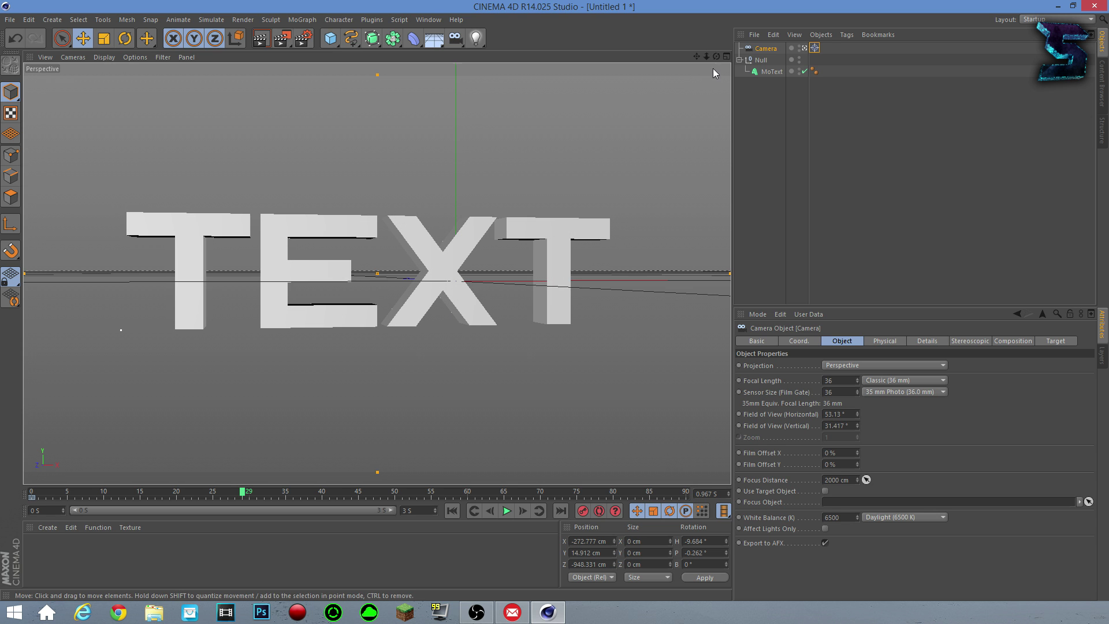
{"action": "mouse_move", "coordinate": [716, 56]}
{"action": "left_mouse_down"}
{"action": "mouse_move", "coordinate": [682, 81]}
{"action": "mouse_move", "coordinate": [722, 70]}
{"action": "left_mouse_up"}
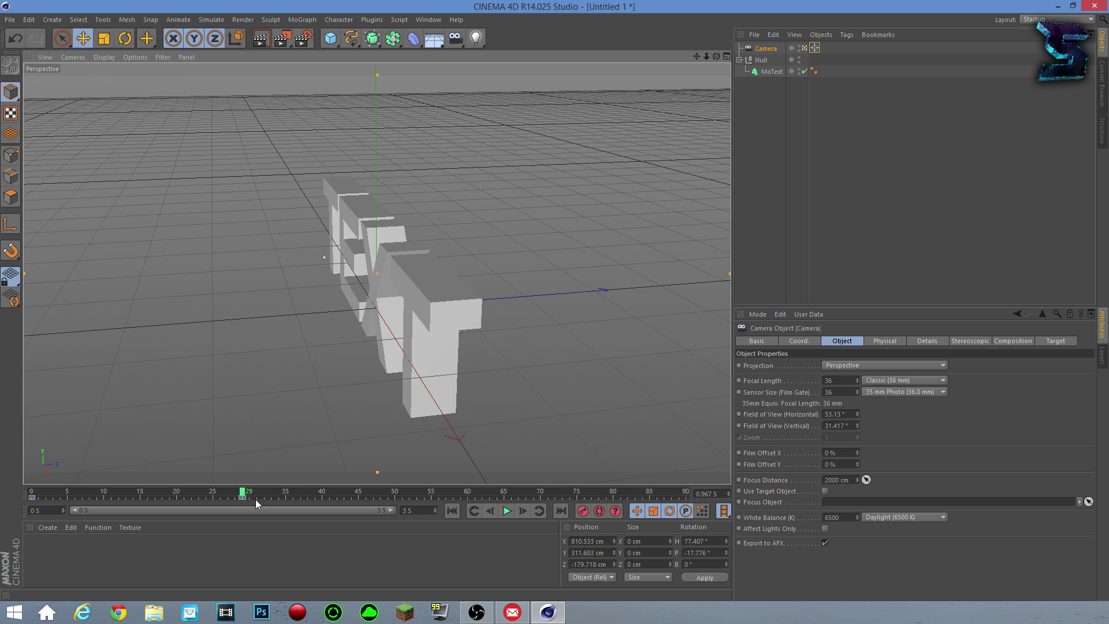
{"action": "left_click_drag", "start_coordinate": [296, 494], "coordinate": [417, 494]}
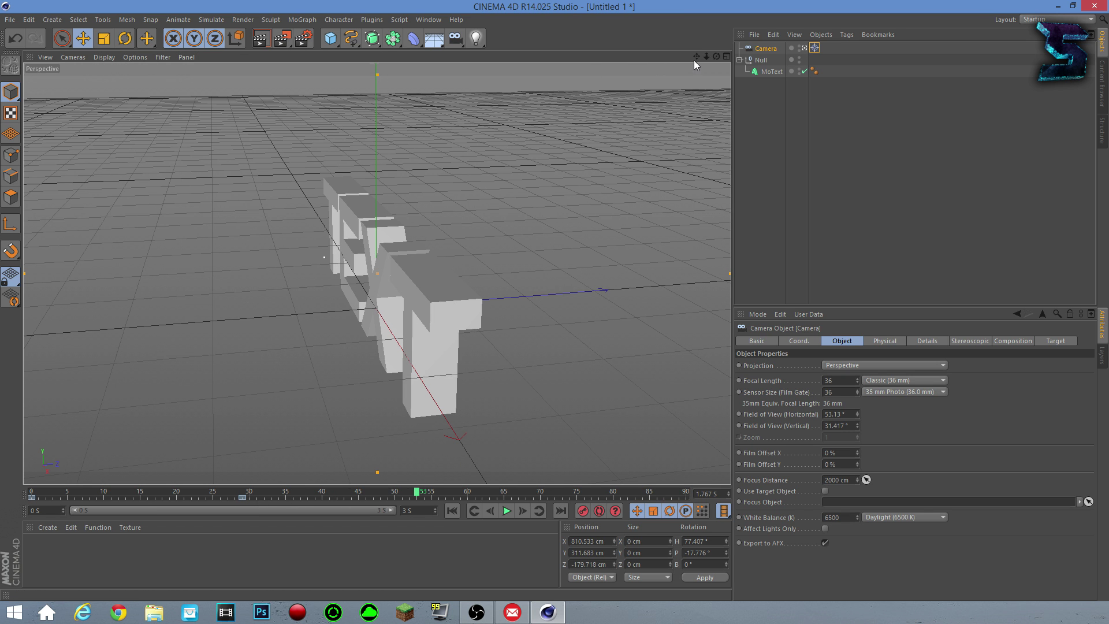
{"action": "scroll", "coordinate": [400, 286], "scroll_direction": "up", "scroll_amount": 8}
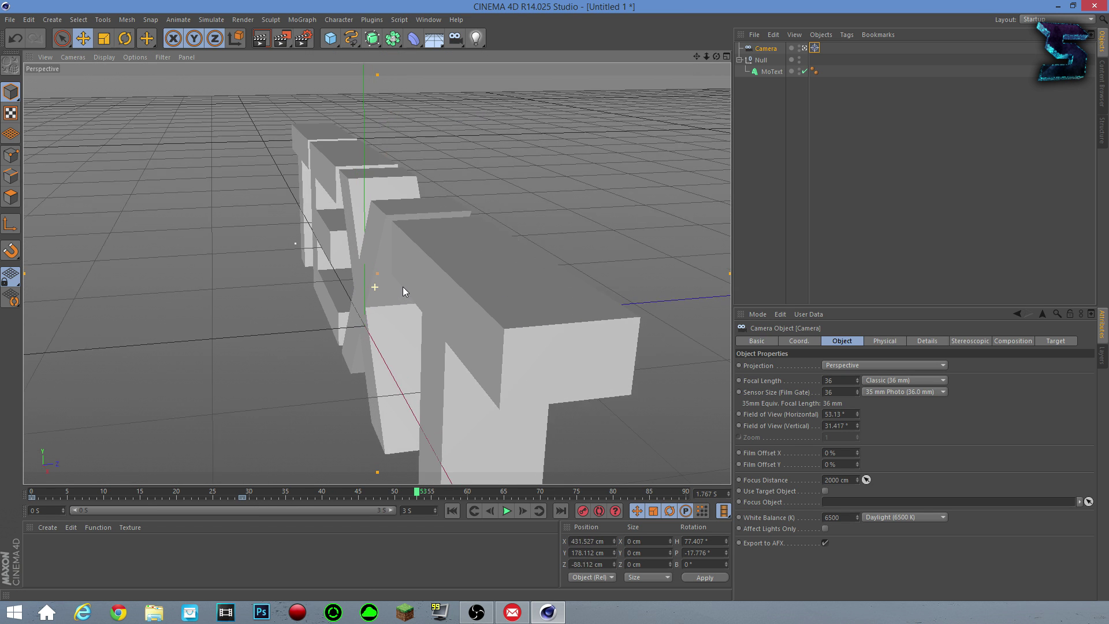
{"action": "left_click", "coordinate": [583, 511]}
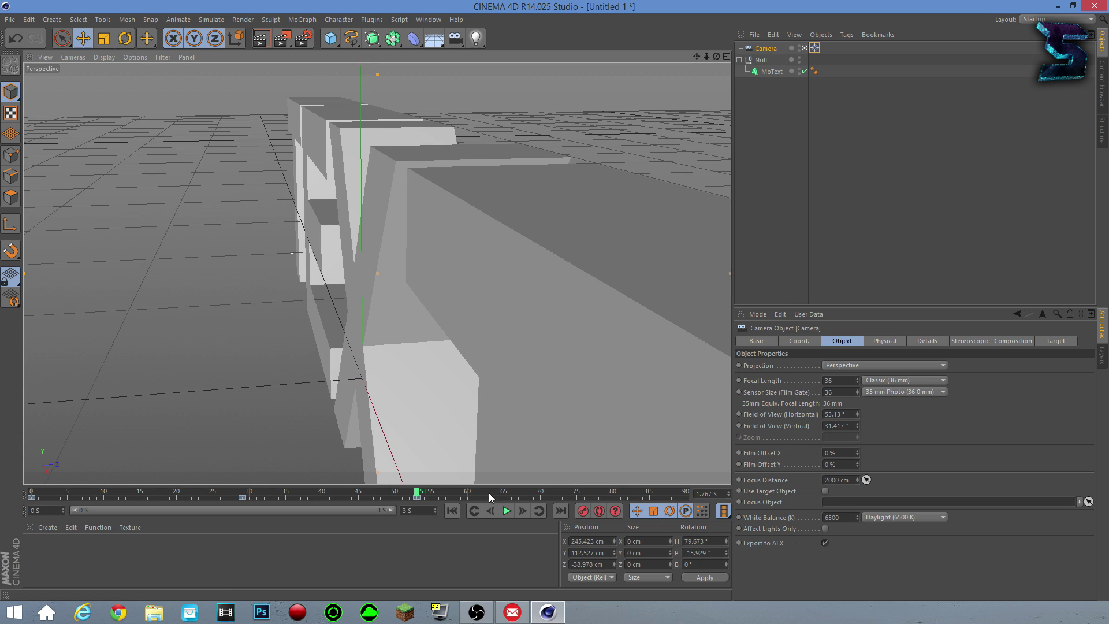
At frame 73 orbit back to face the text, then rewind to frame 0 and play.
{"action": "left_click", "coordinate": [562, 494]}
{"action": "left_click_drag", "start_coordinate": [717, 56], "coordinate": [718, 58]}
{"action": "scroll", "coordinate": [400, 365], "scroll_direction": "down", "scroll_amount": 10}
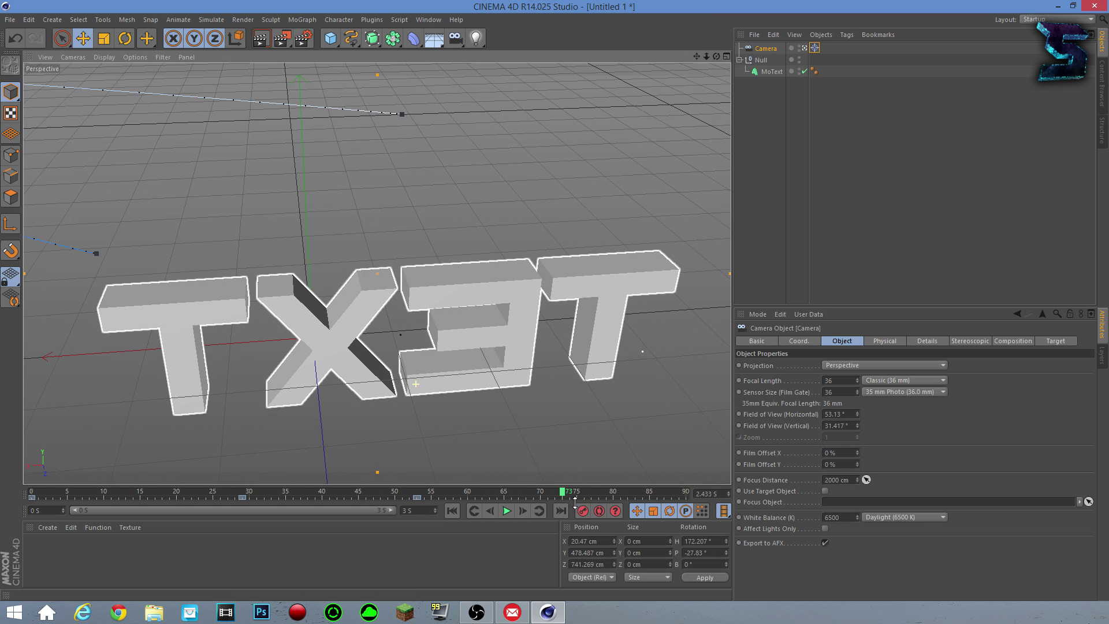
{"action": "left_click_drag", "start_coordinate": [562, 493], "coordinate": [1, 449]}
{"action": "left_click", "coordinate": [507, 511]}
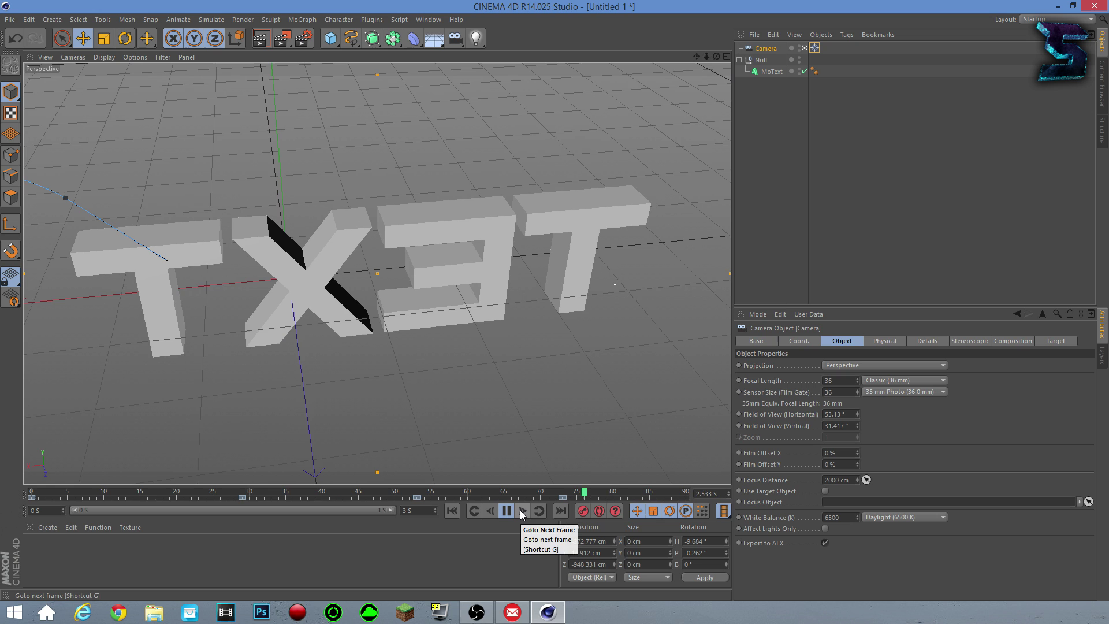
Pause playback, check the camera's Target tag without changing its target, and select the MoText.
{"action": "left_click", "coordinate": [506, 510]}
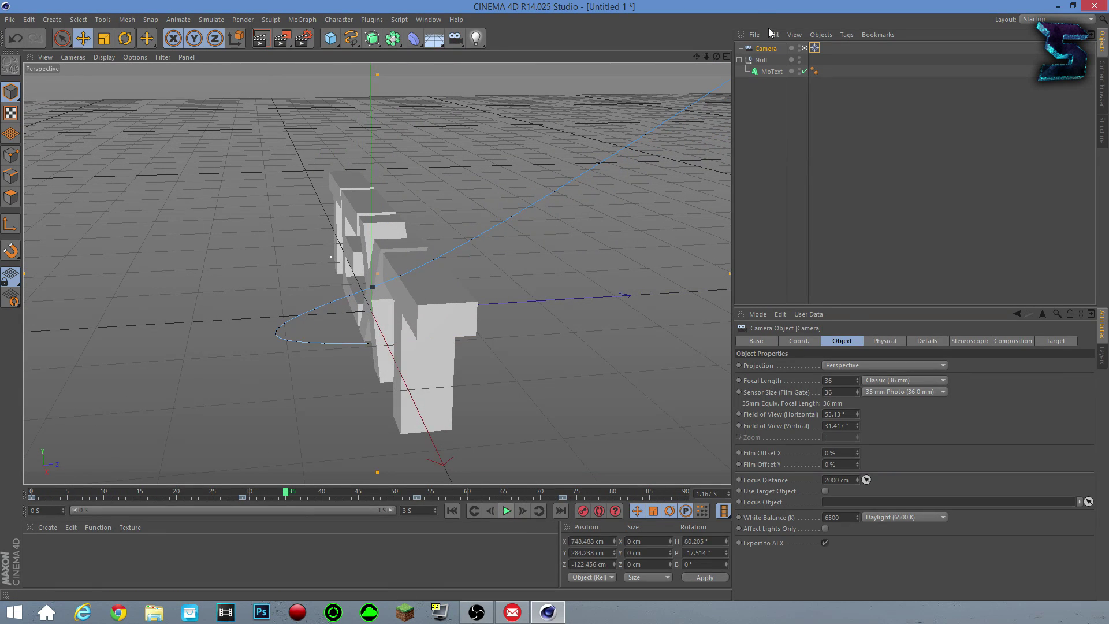
{"action": "left_click", "coordinate": [766, 60]}
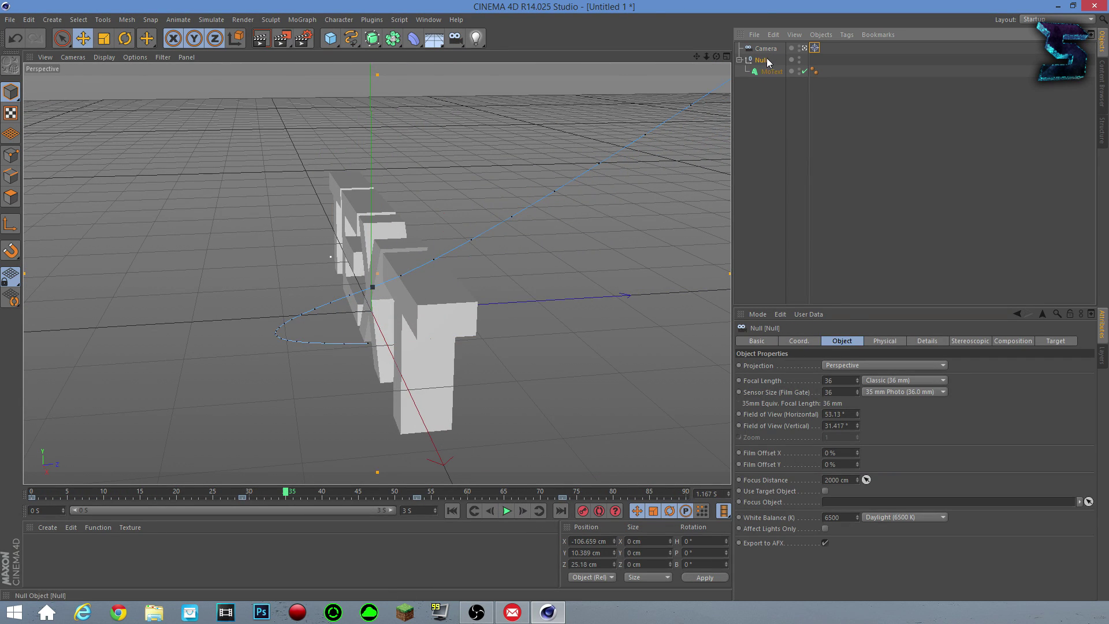
{"action": "left_click", "coordinate": [815, 47]}
{"action": "left_click", "coordinate": [1090, 365]}
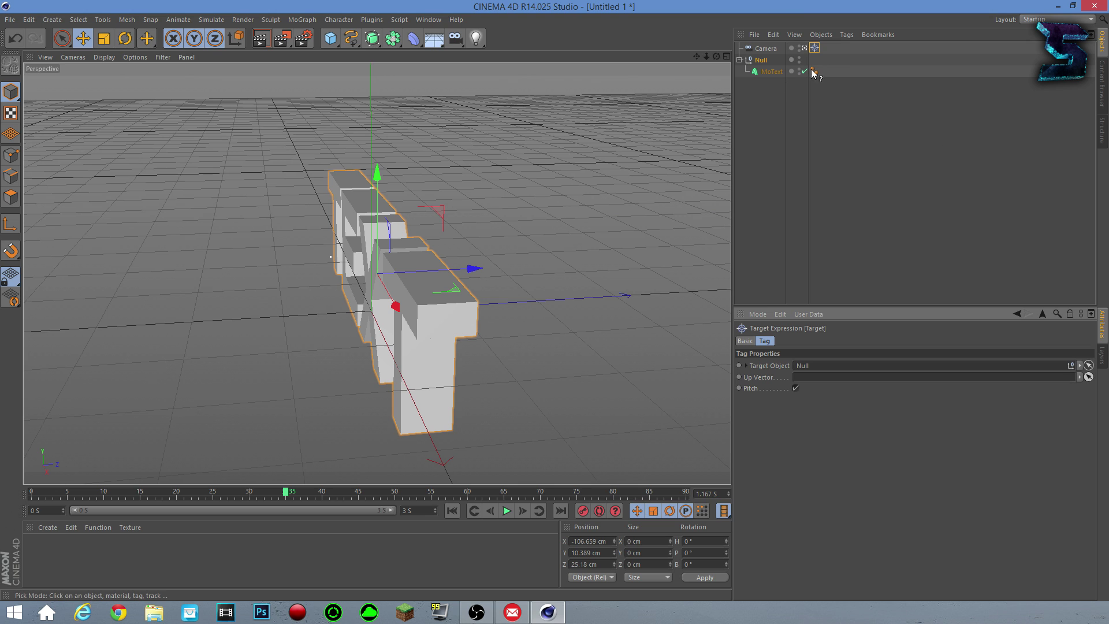
{"action": "left_click", "coordinate": [771, 67]}
{"action": "left_click", "coordinate": [763, 123]}
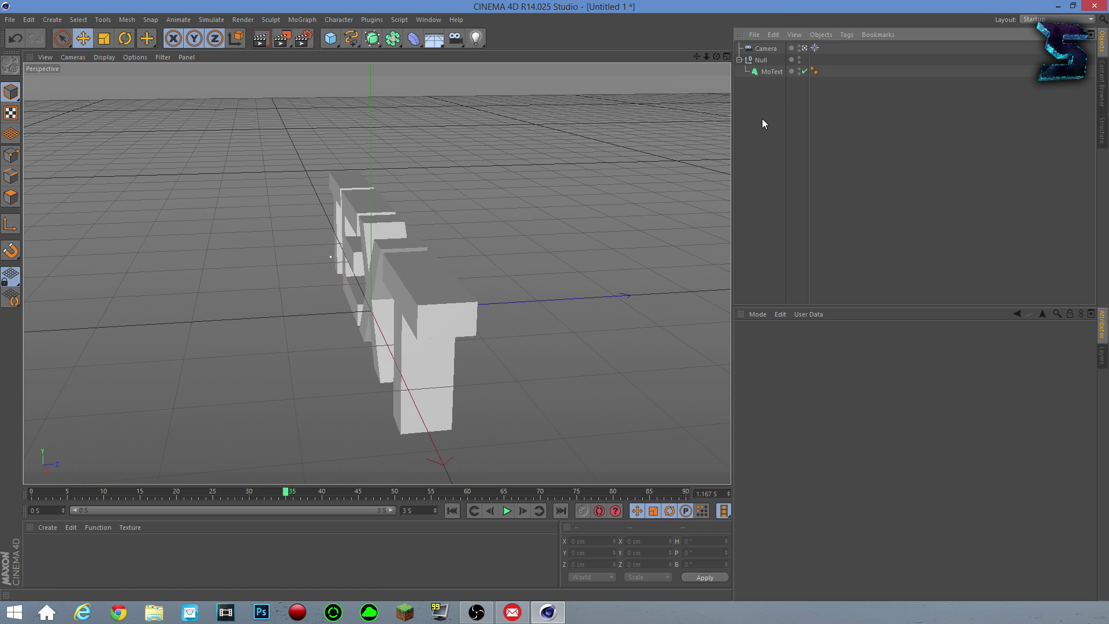
{"action": "left_click", "coordinate": [763, 71]}
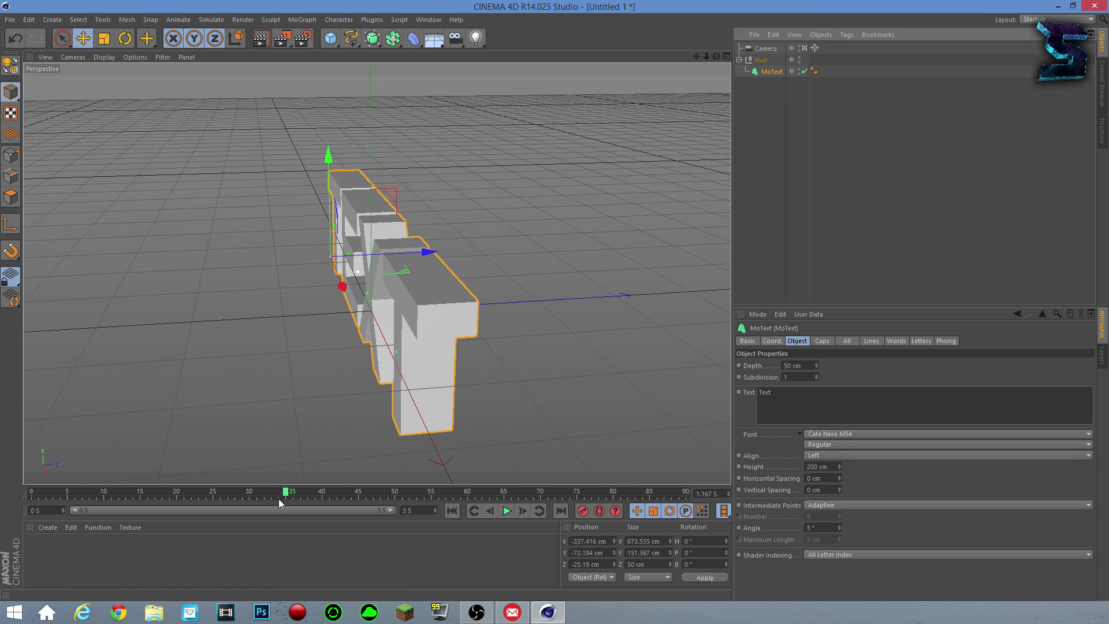
At frame 40, tilt the MoText forward, undo the rotation, and select the Null.
{"action": "left_click_drag", "start_coordinate": [287, 494], "coordinate": [32, 494]}
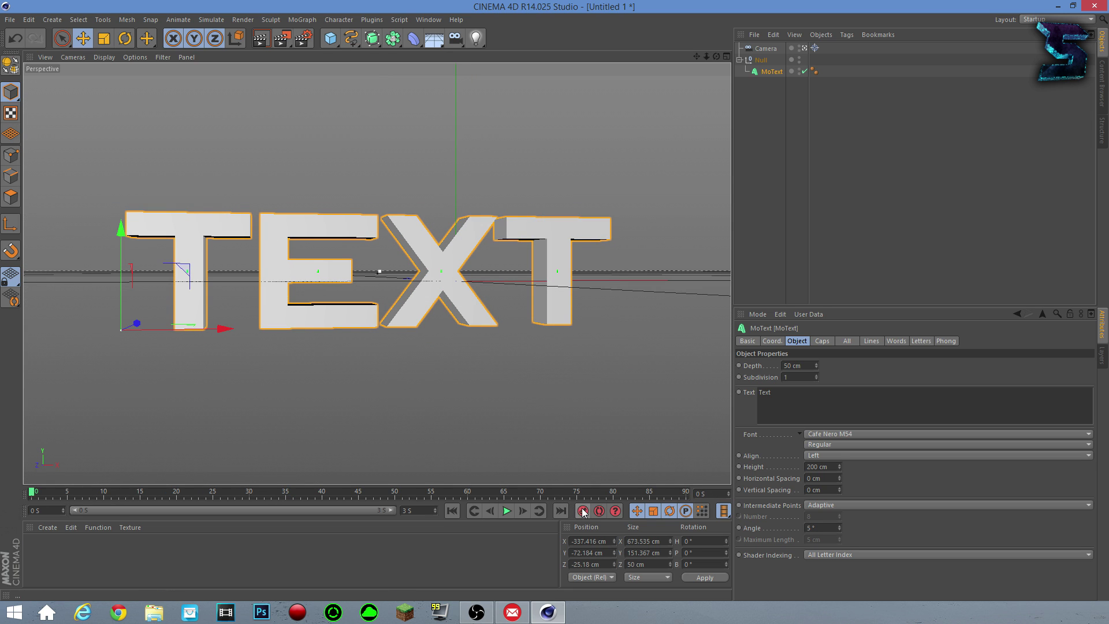
{"action": "left_click_drag", "start_coordinate": [274, 496], "coordinate": [322, 496]}
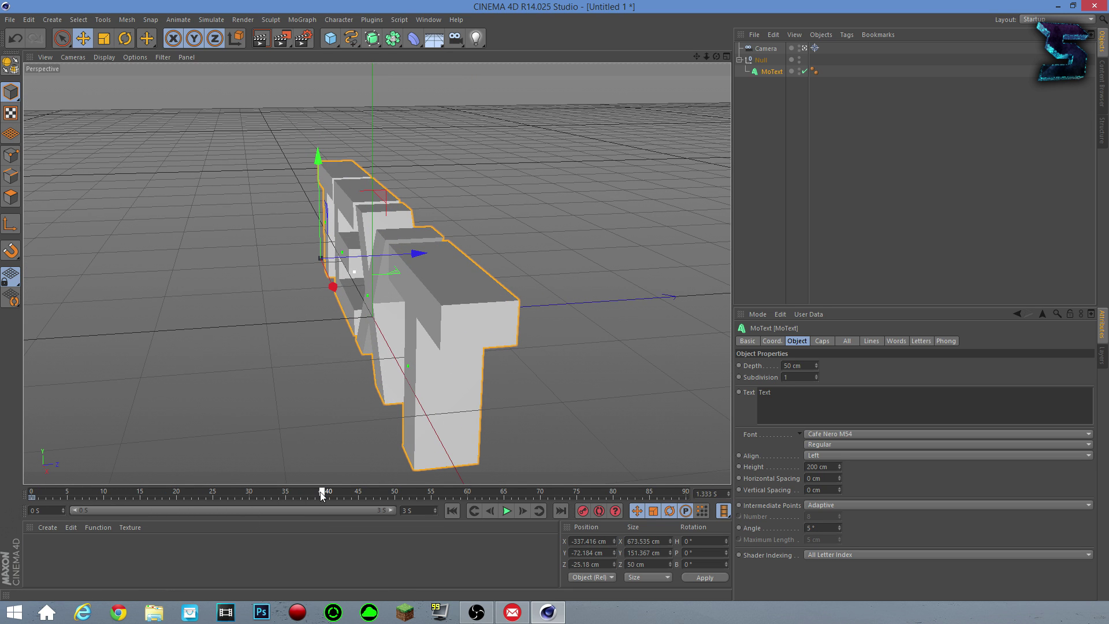
{"action": "left_click", "coordinate": [124, 38]}
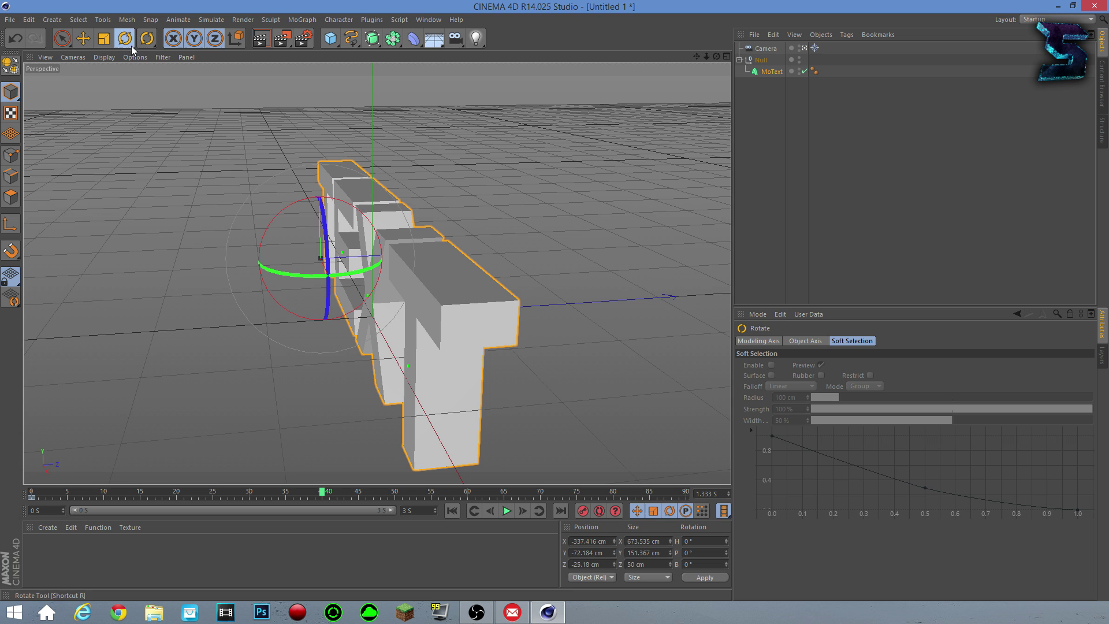
{"action": "left_click_drag", "start_coordinate": [345, 276], "coordinate": [408, 115]}
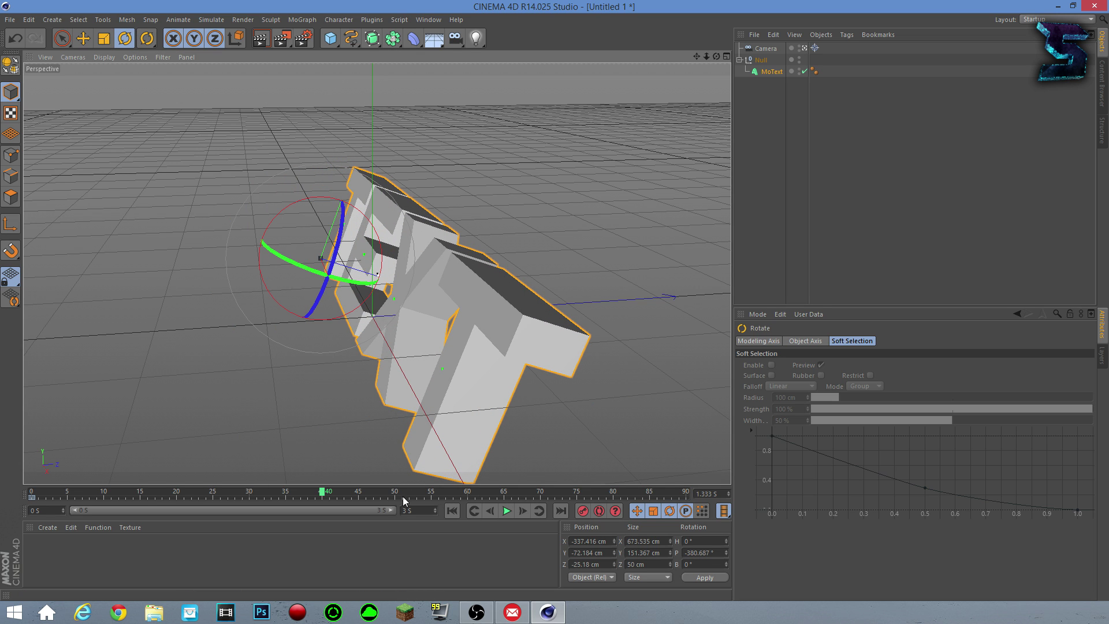
{"action": "key", "text": "ctrl+z"}
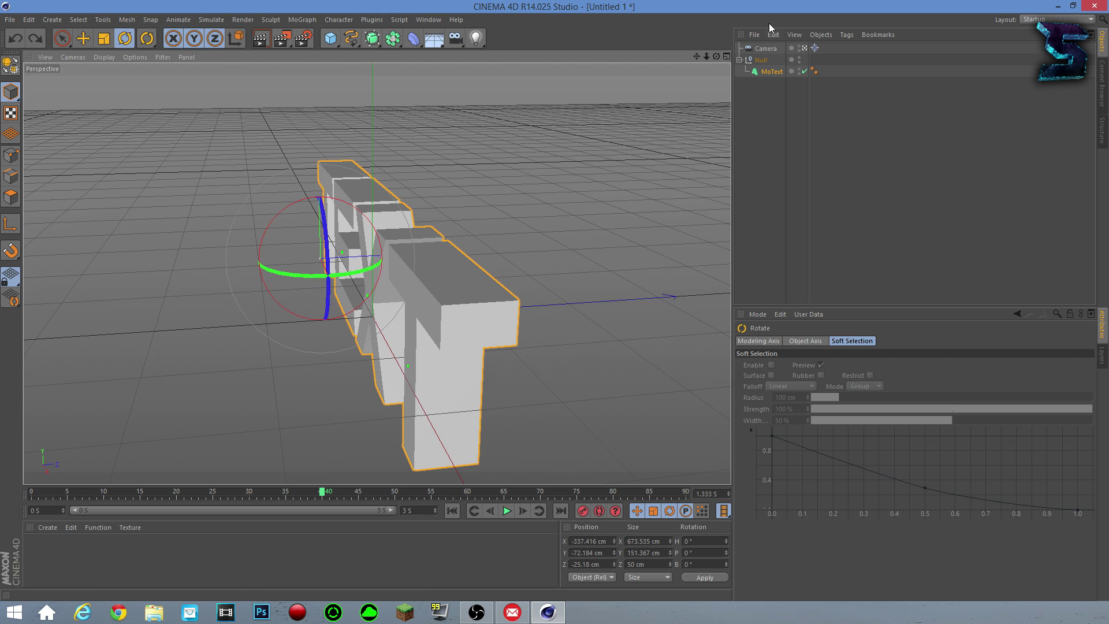
{"action": "left_click", "coordinate": [761, 60]}
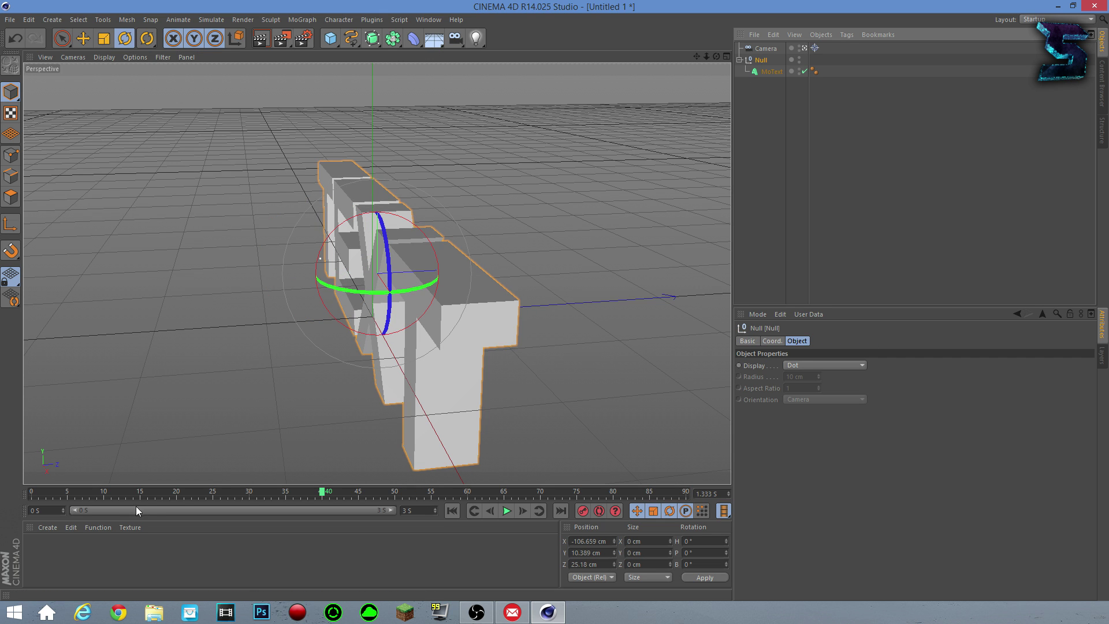
Rotate the Null at frame 35 to tilt the TEXT and at frame 61 to spin it.
{"action": "left_click_drag", "start_coordinate": [137, 496], "coordinate": [32, 495]}
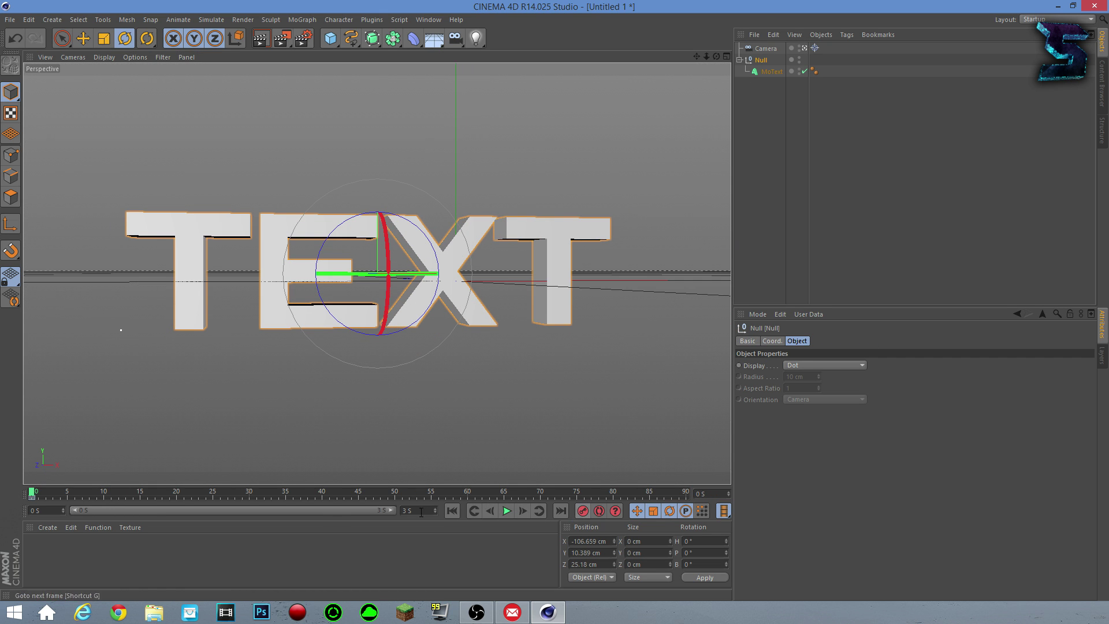
{"action": "left_click", "coordinate": [284, 494]}
{"action": "left_click_drag", "start_coordinate": [355, 242], "coordinate": [521, 497]}
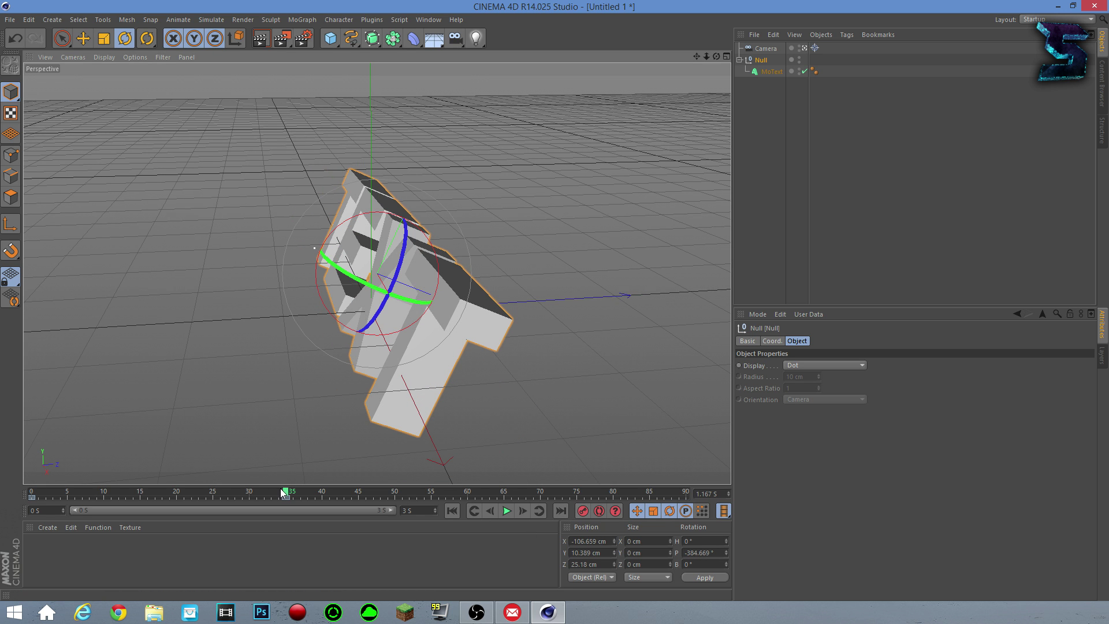
{"action": "left_click_drag", "start_coordinate": [286, 494], "coordinate": [475, 494]}
{"action": "left_click_drag", "start_coordinate": [348, 325], "coordinate": [359, 359]}
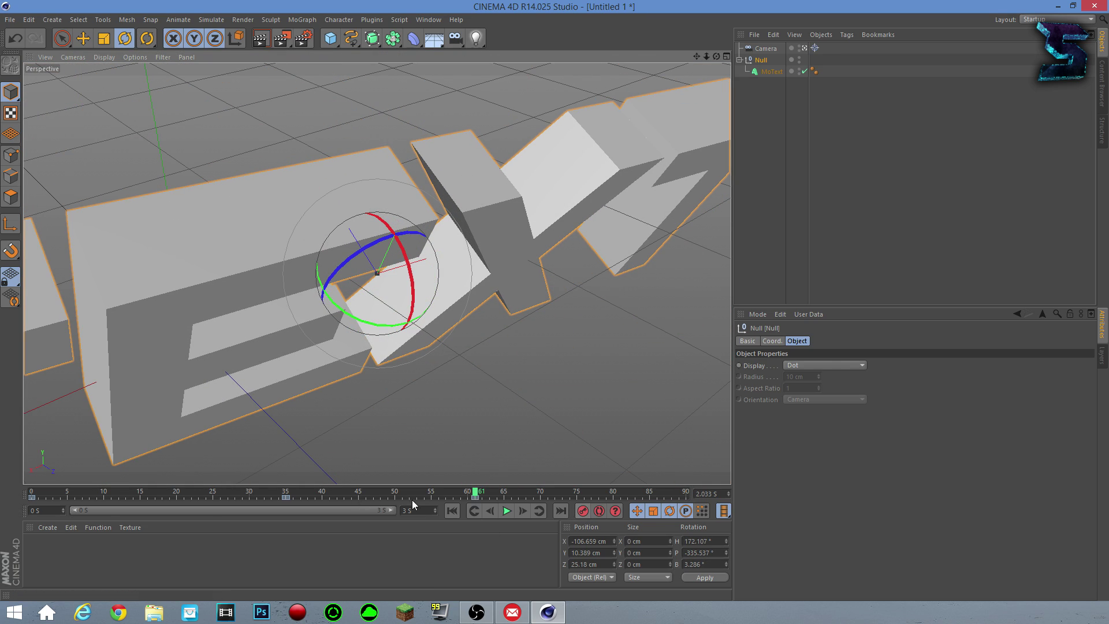
Play the animation, stop it at frame 79, and select the camera.
{"action": "left_click", "coordinate": [506, 511]}
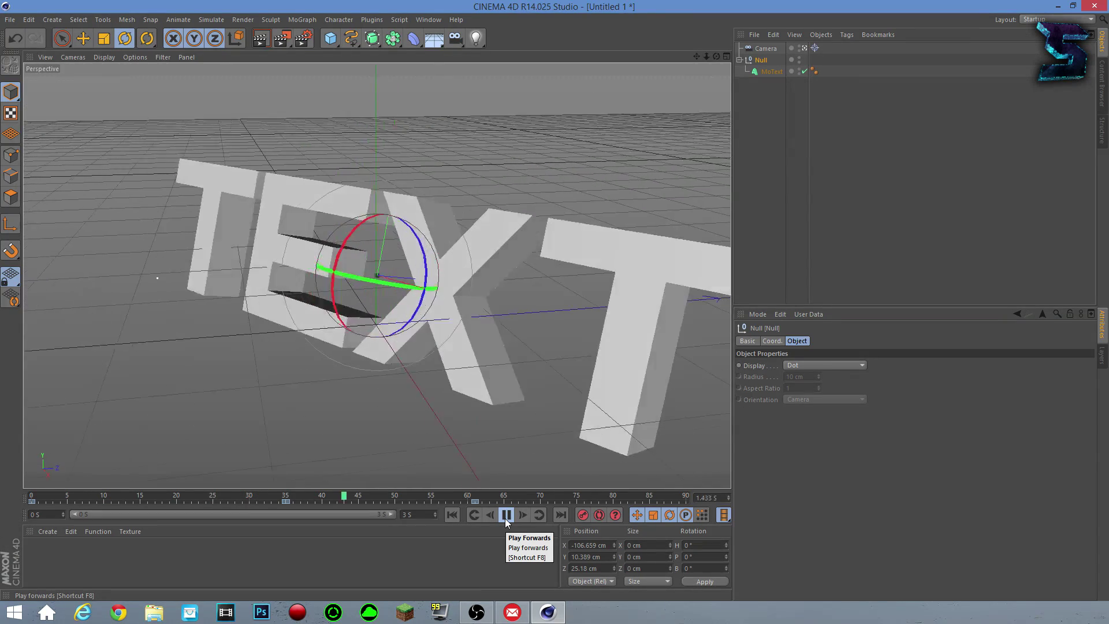
{"action": "left_click", "coordinate": [506, 516]}
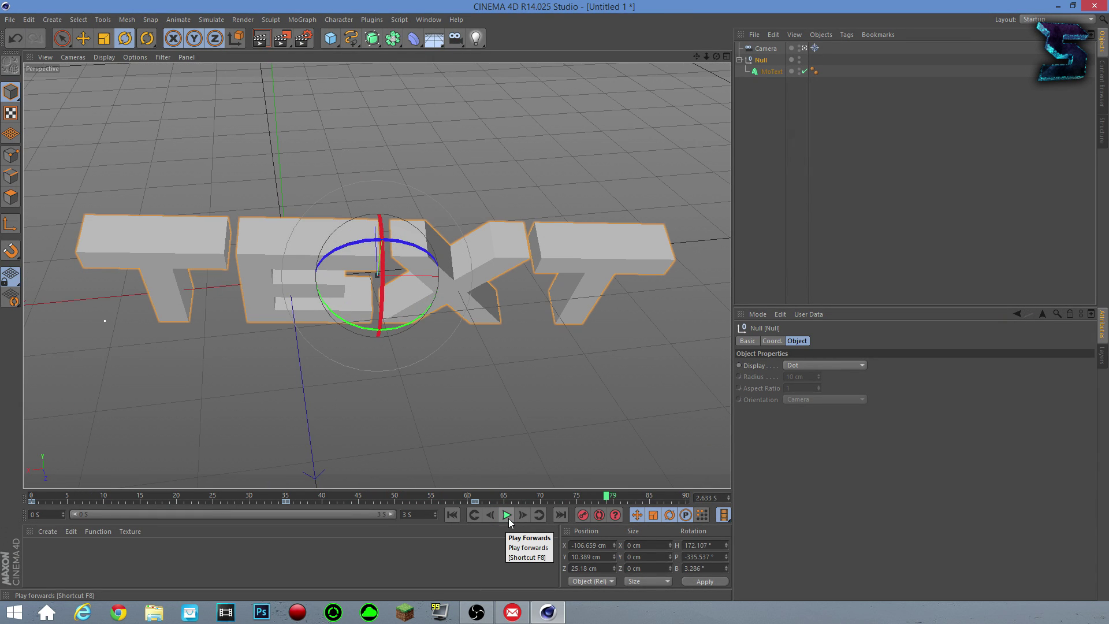
{"action": "left_click", "coordinate": [762, 52]}
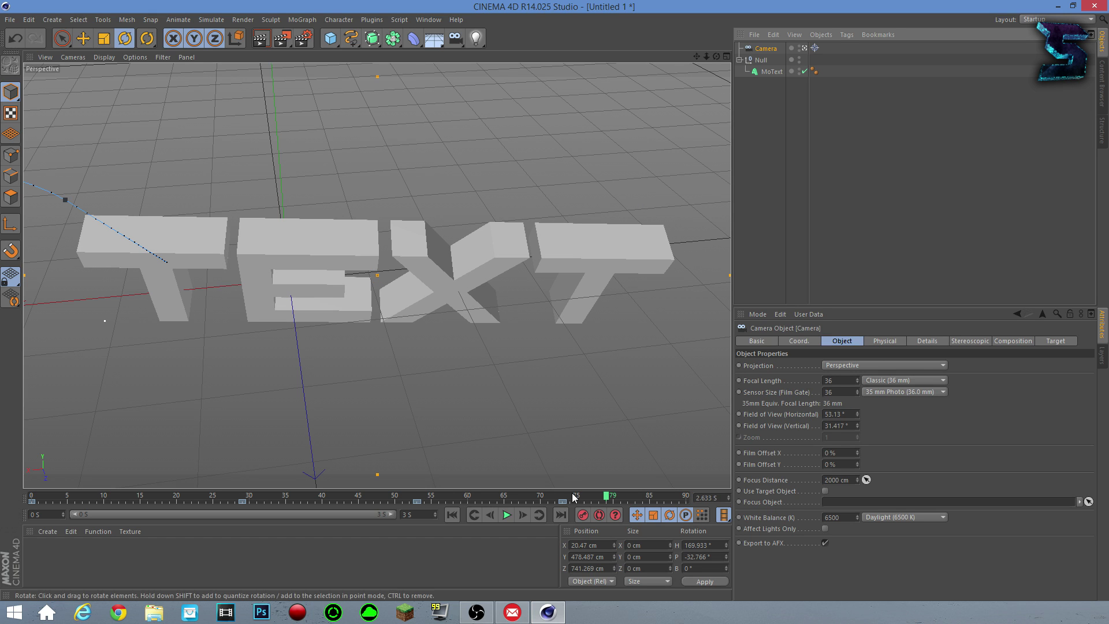
Scrub the timeline forward to frame 80, then back to around frame 33.
{"action": "left_click_drag", "start_coordinate": [604, 498], "coordinate": [685, 501]}
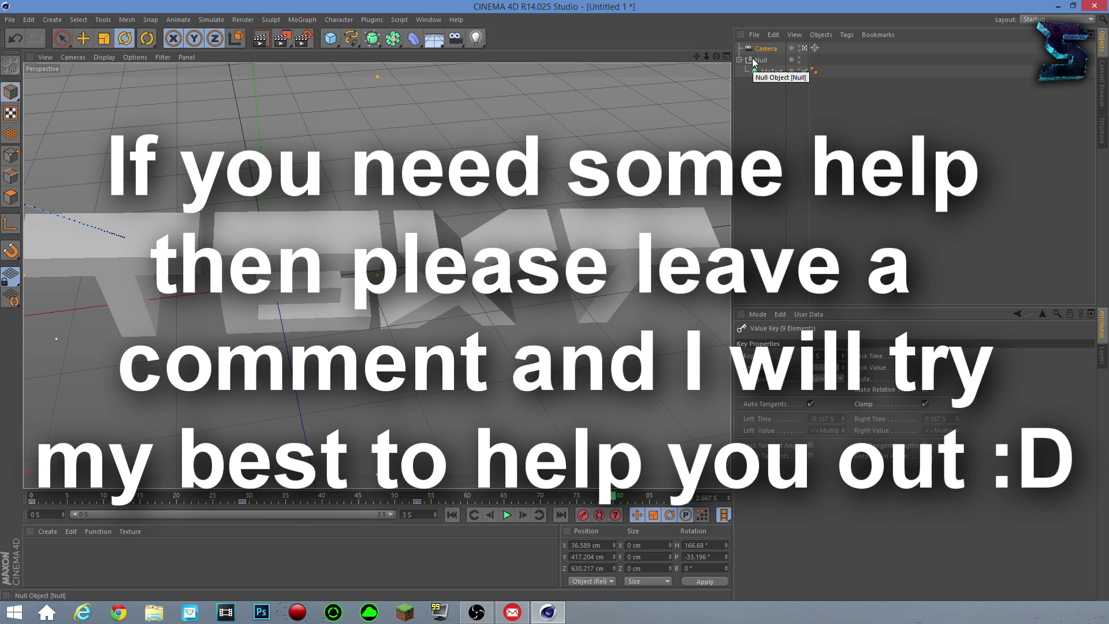
{"action": "left_click_drag", "start_coordinate": [614, 500], "coordinate": [343, 489]}
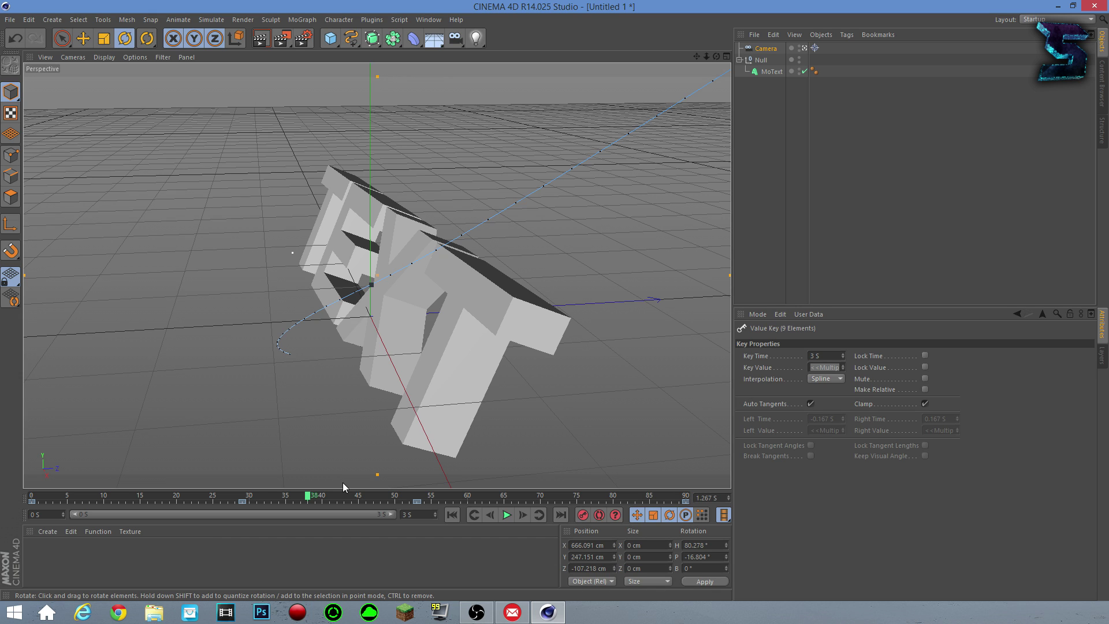
{"action": "left_click_drag", "start_coordinate": [309, 495], "coordinate": [61, 532]}
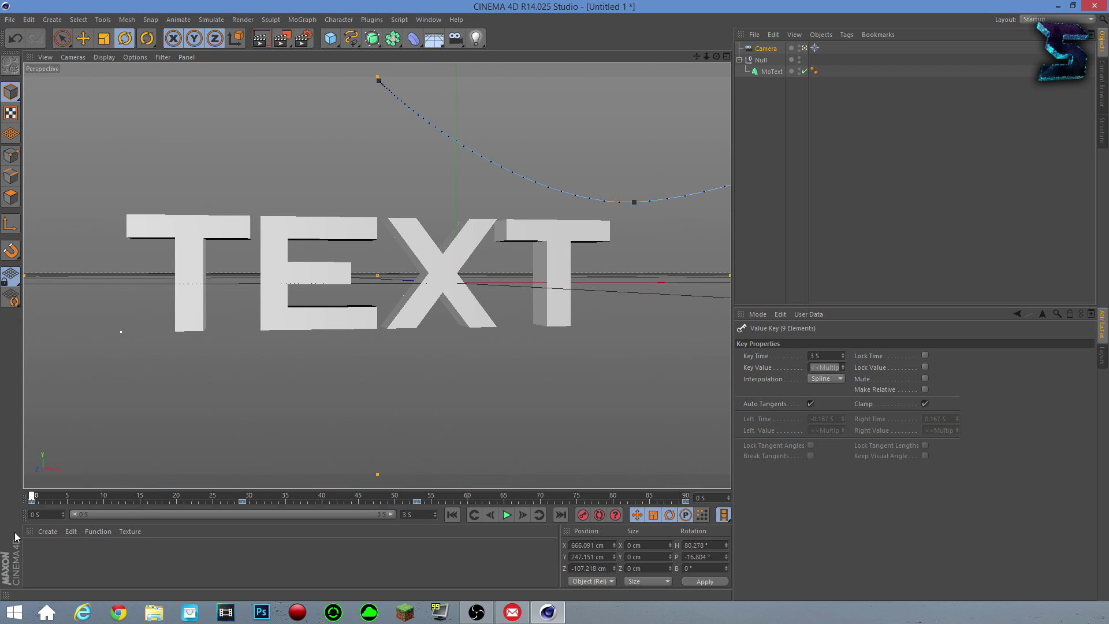
{"action": "left_click_drag", "start_coordinate": [15, 532], "coordinate": [597, 480]}
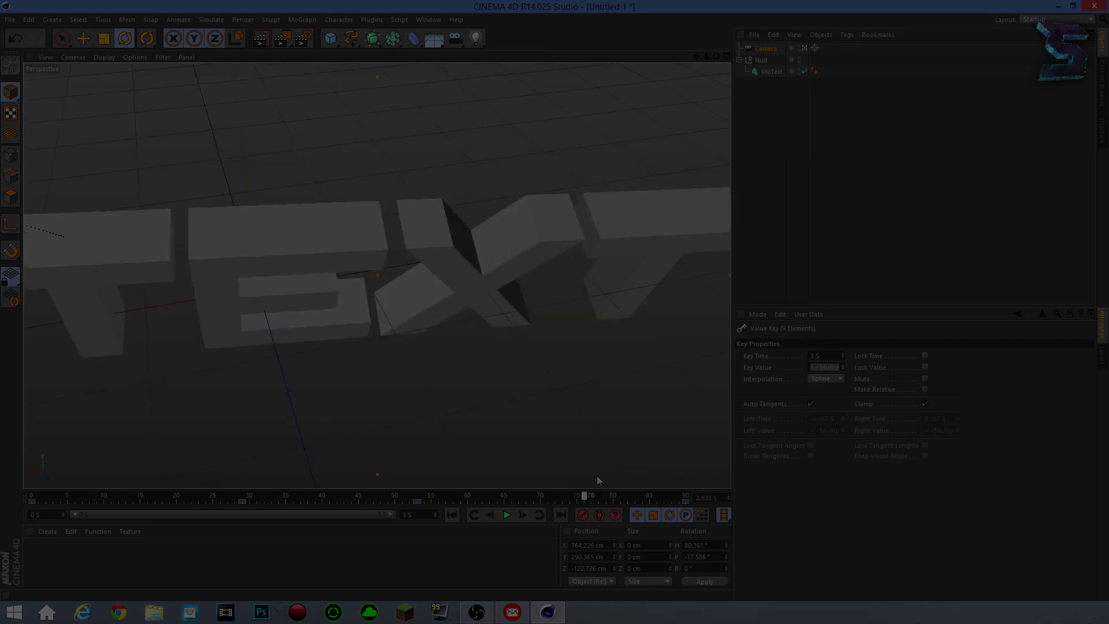